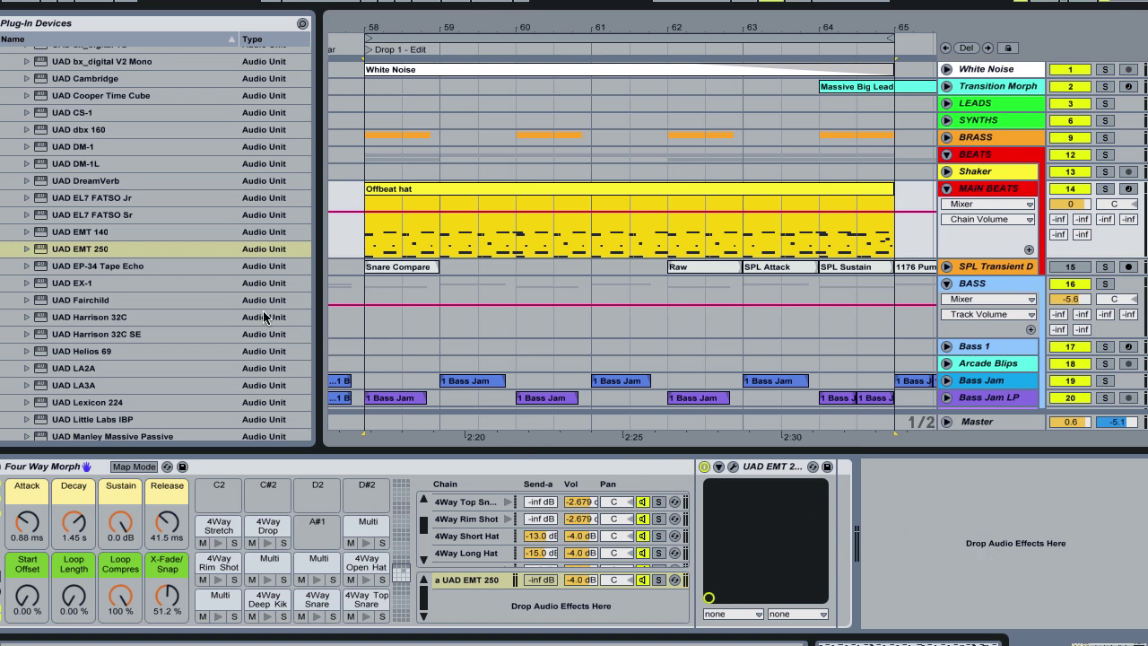
Insert the UAD EL7 FATSO Jr from Plug-In Devices right after the UAD EMT 250.
left_click(76, 198)
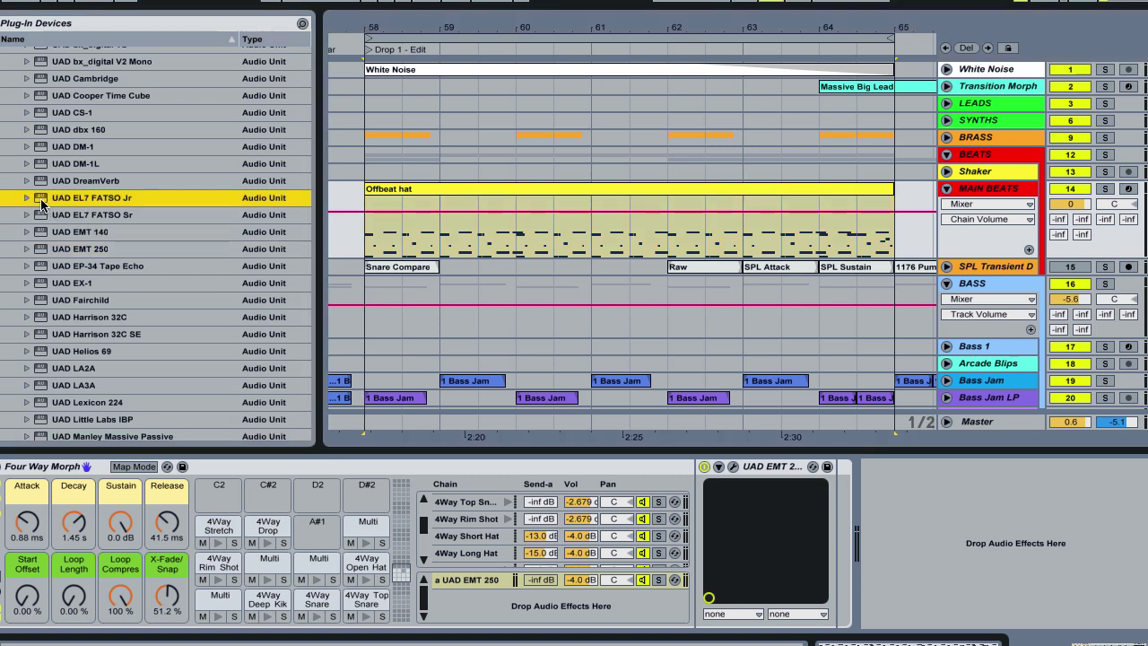
left_click_drag(41, 203, 958, 531)
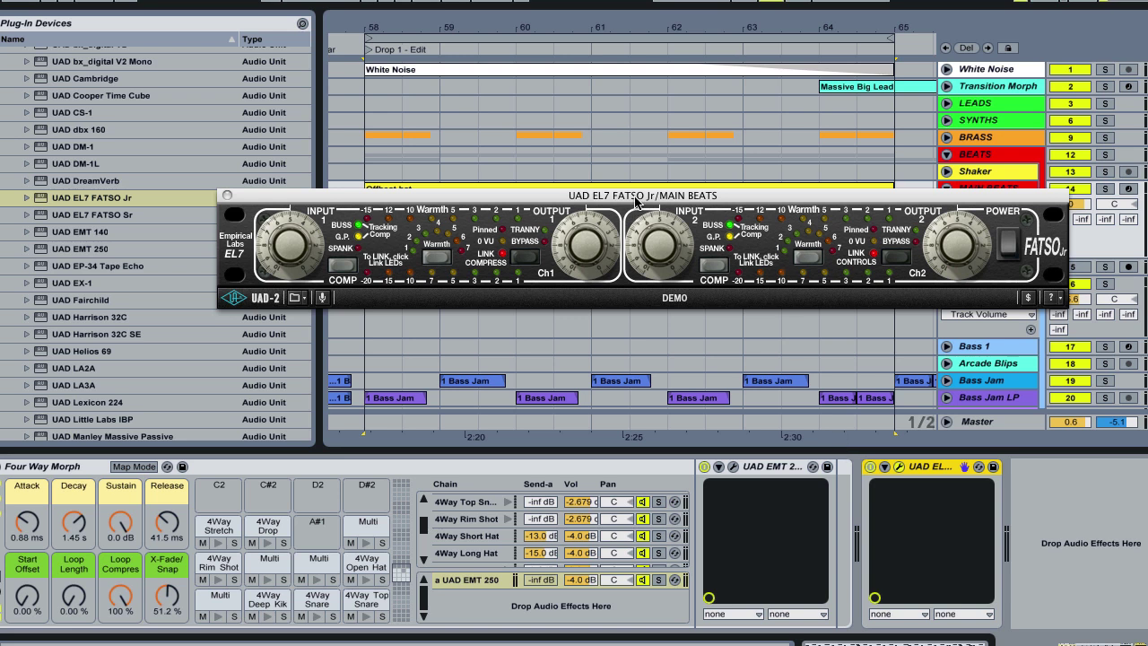
Move the FATSO Jr window down and step channel 1 Warmth up four times.
left_click_drag(630, 194, 671, 293)
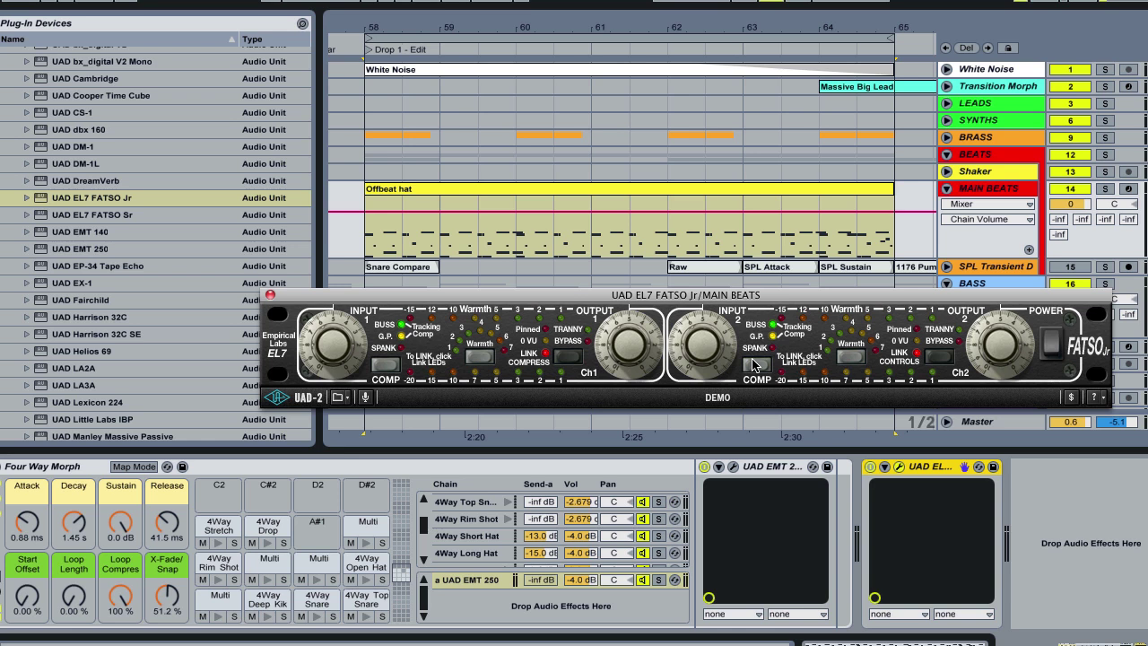
left_click(480, 356)
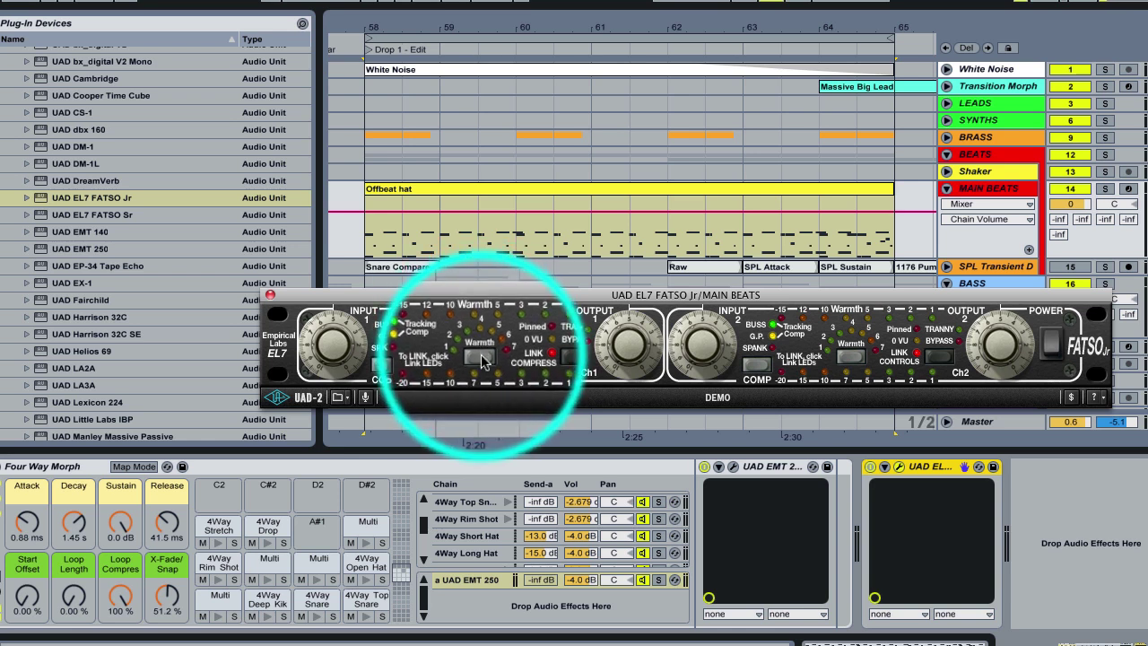
left_click(481, 358)
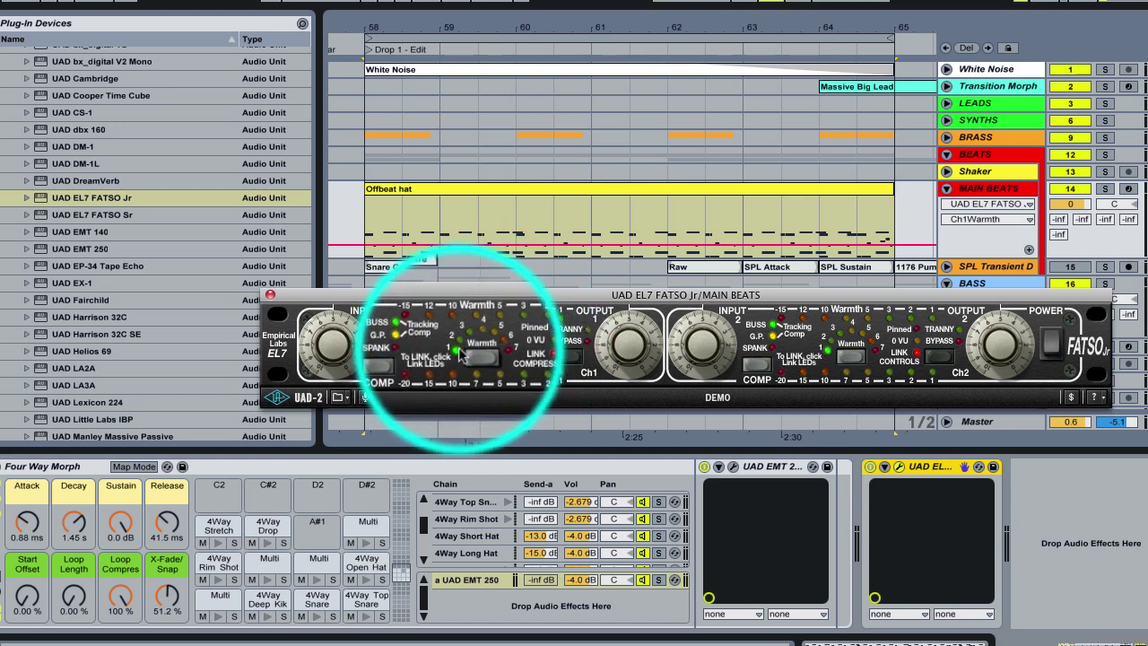
left_click(481, 358)
left_click(480, 358)
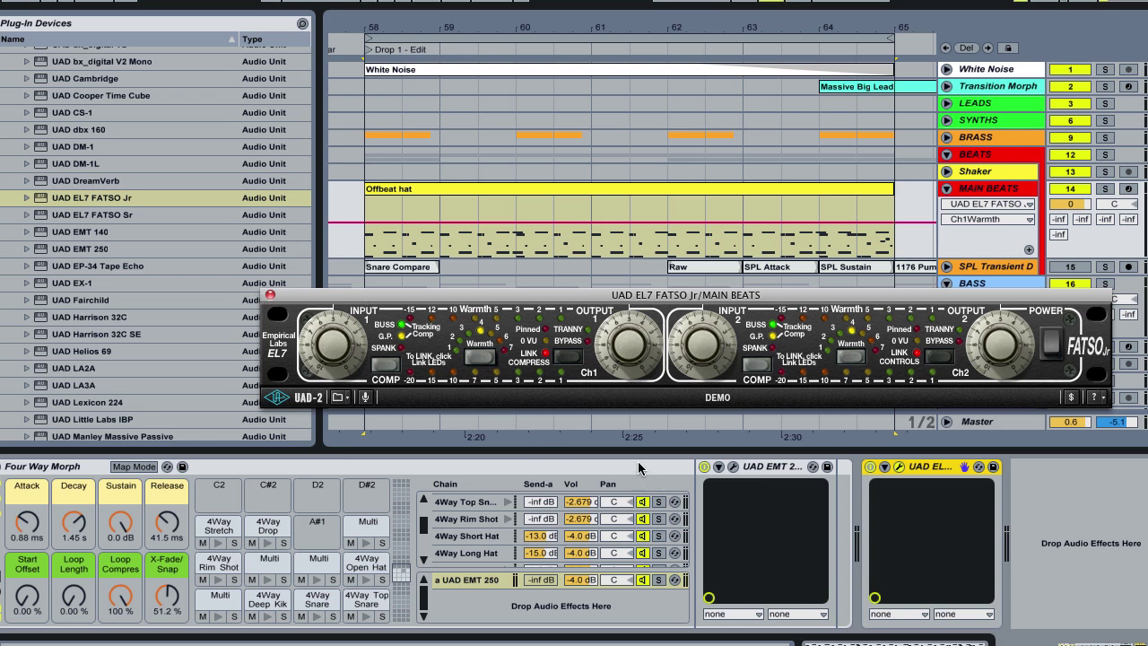
Bypass the FATSO Jr, solo MAIN BEATS and play from bar 58.
left_click(869, 467)
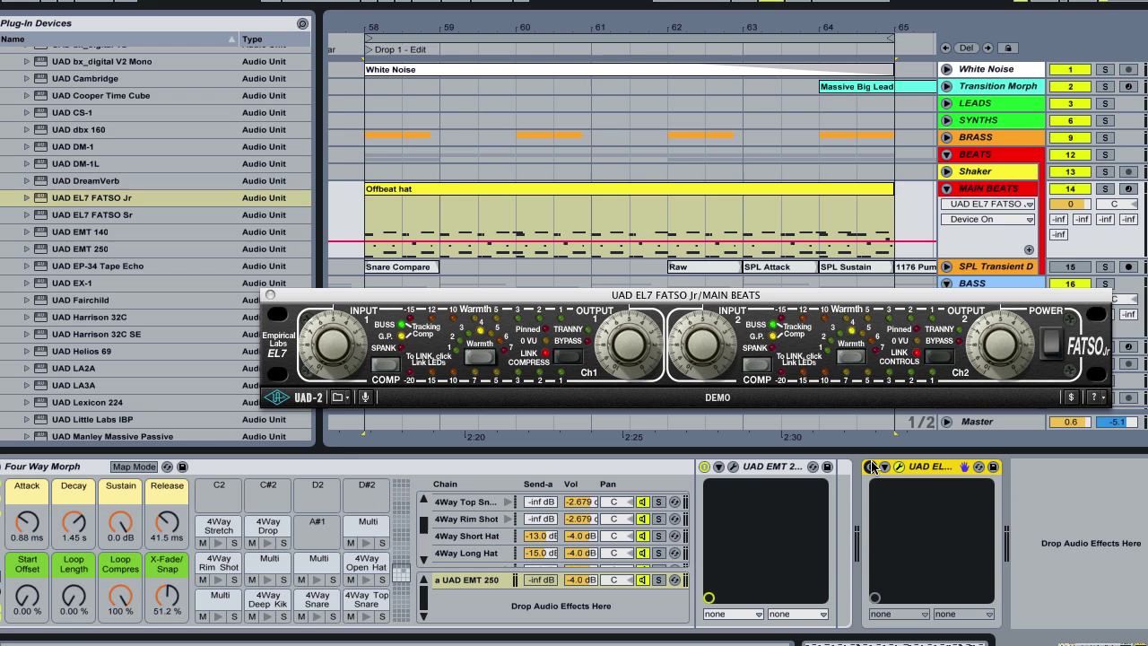
left_click(1106, 188)
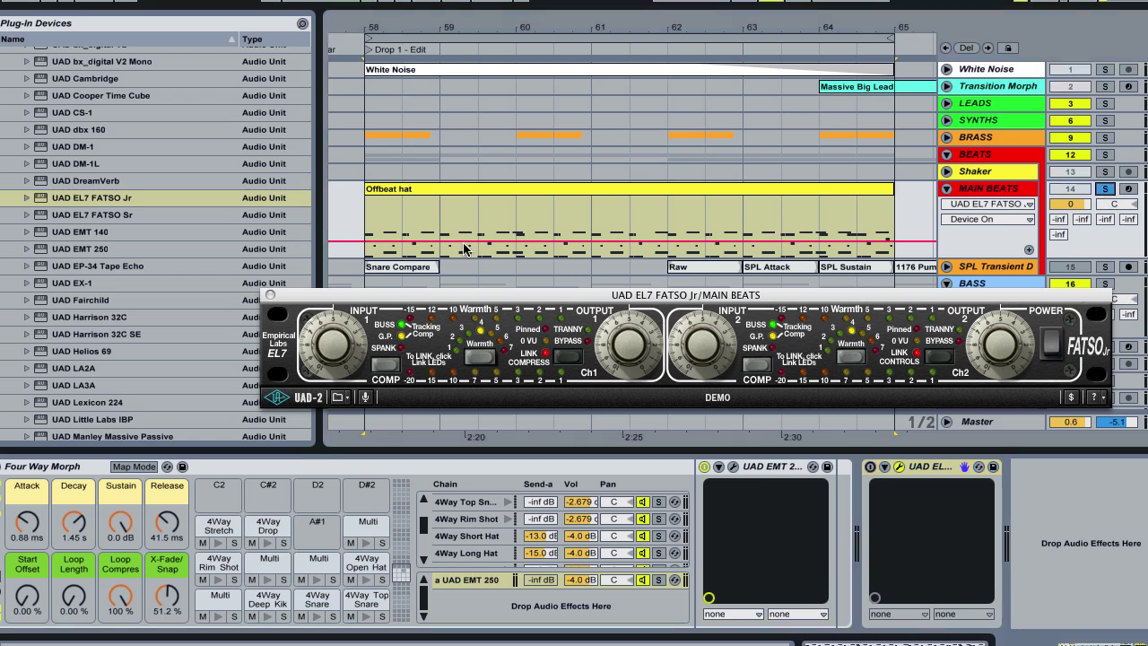
left_click(362, 215)
key("space")
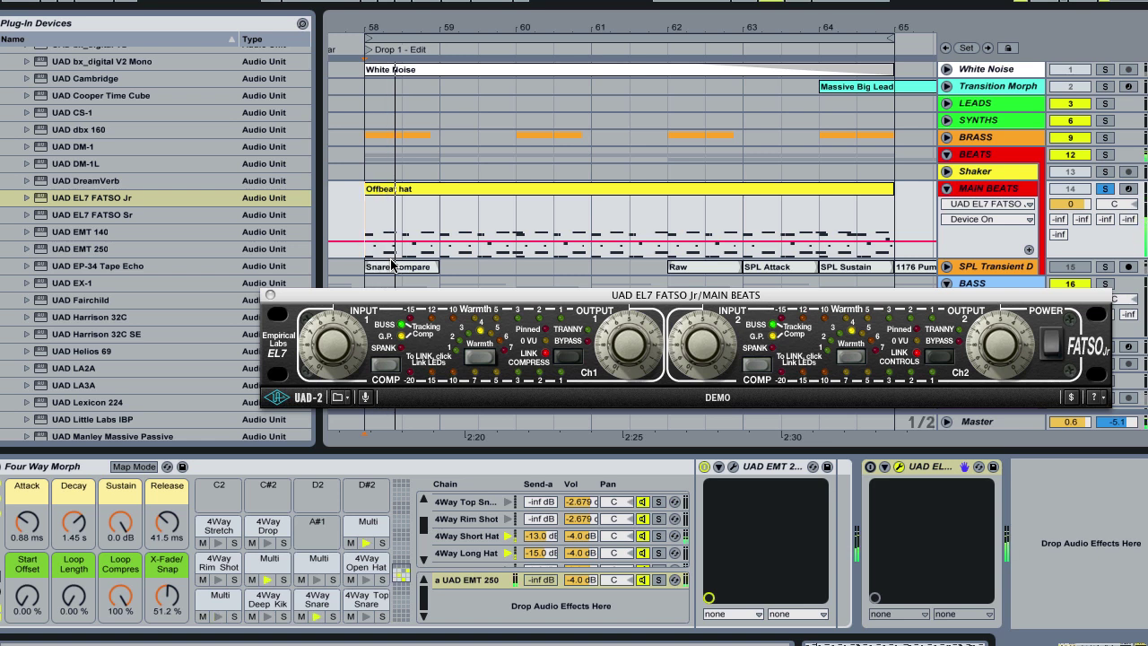
Re-enable the FATSO Jr and cycle through the channel 1 Warmth settings while listening.
left_click(870, 466)
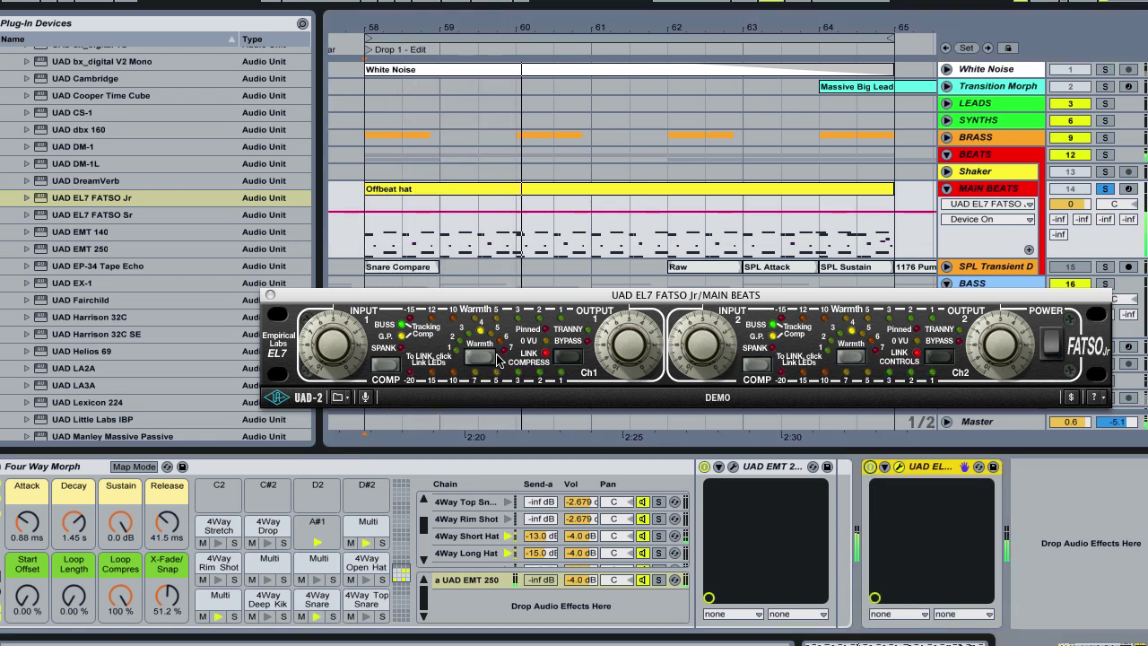
left_click(484, 360)
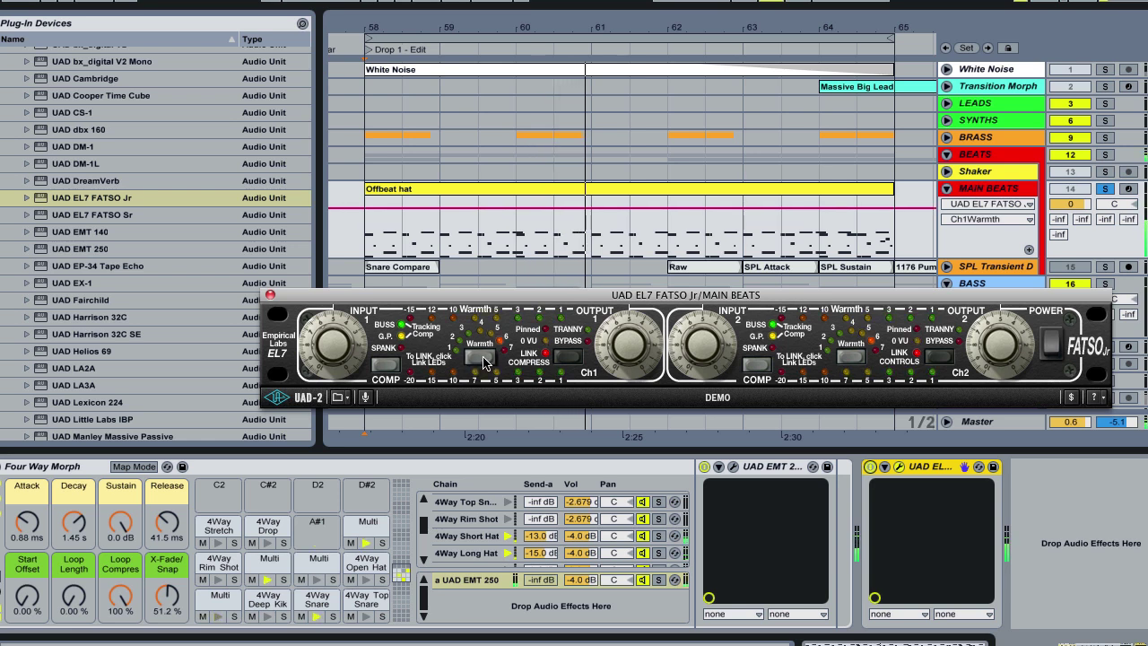
left_click(484, 360)
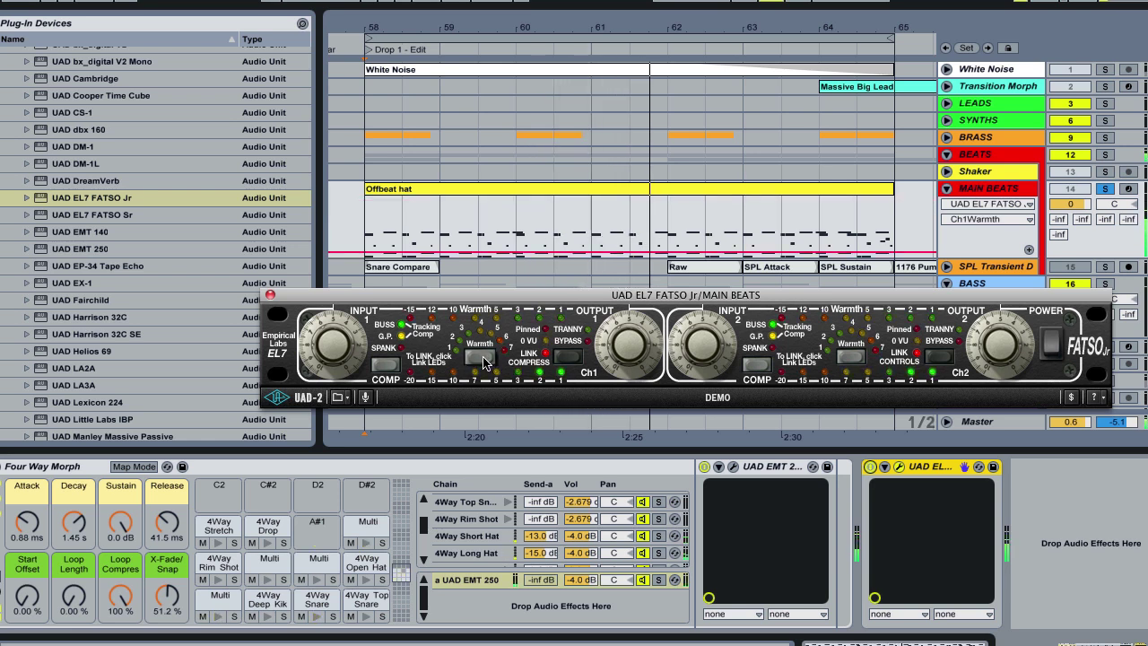
left_click(484, 361)
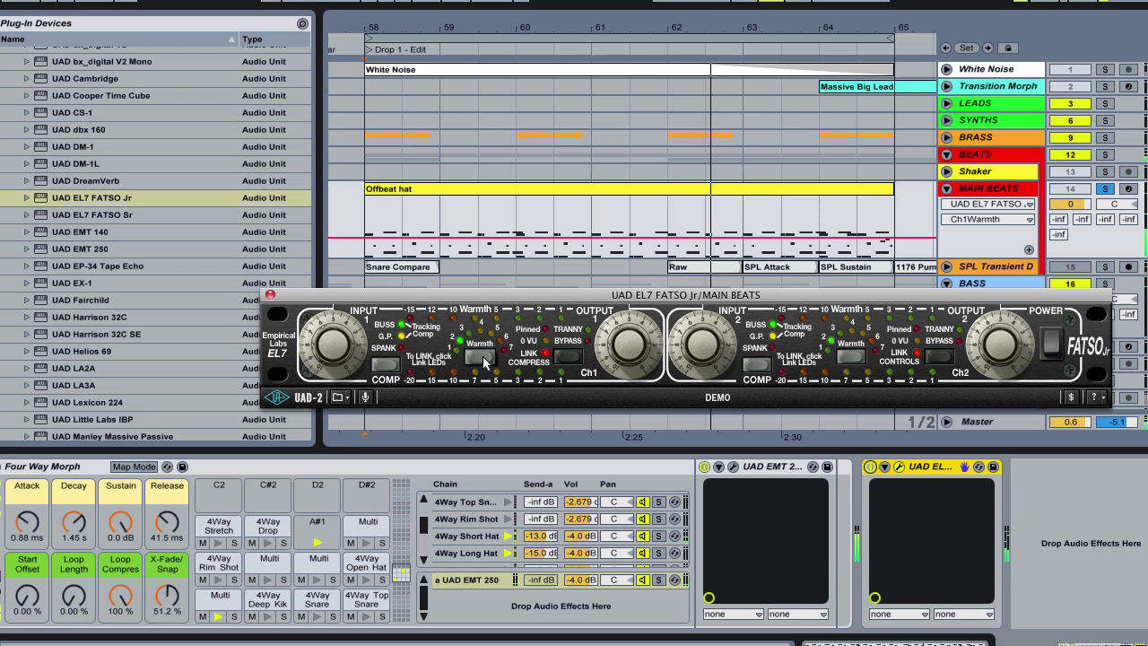
left_click(484, 360)
left_click(484, 361)
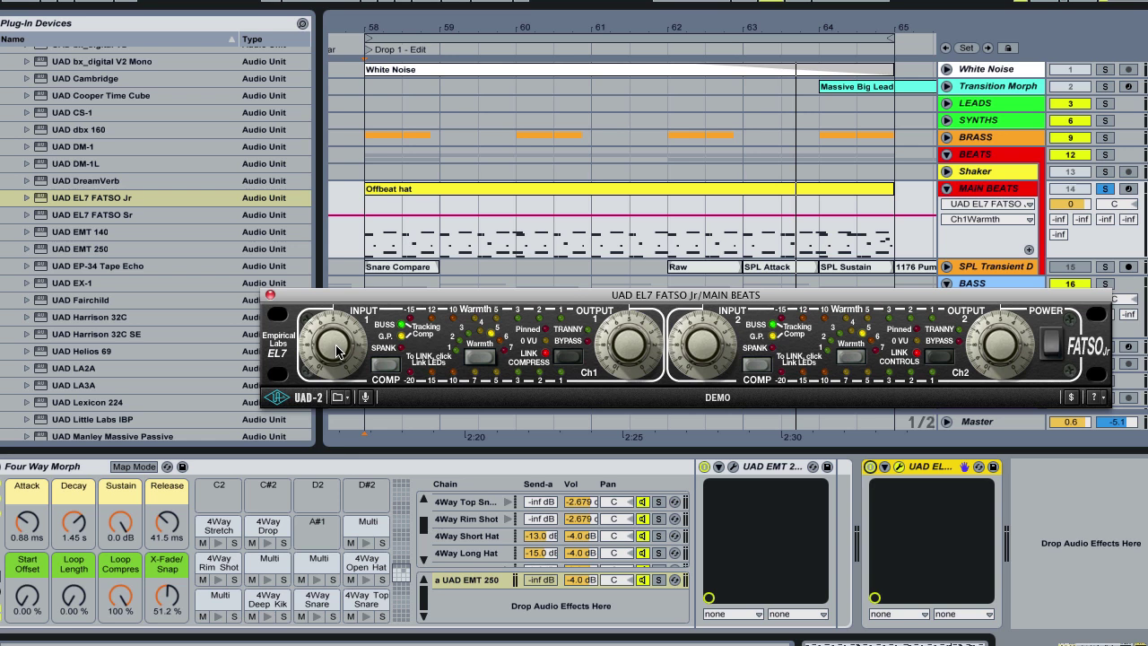
Replay from bar 58 while nudging the channel 1 Input drive down slightly.
key("space")
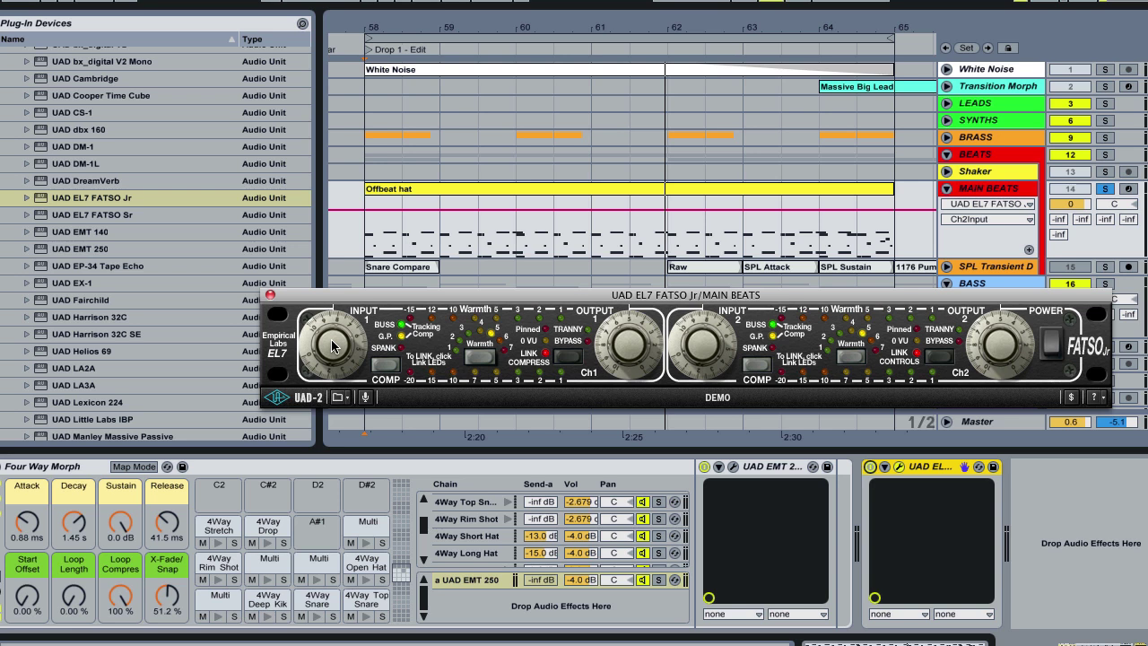
left_click_drag(332, 346, 331, 340)
key("space")
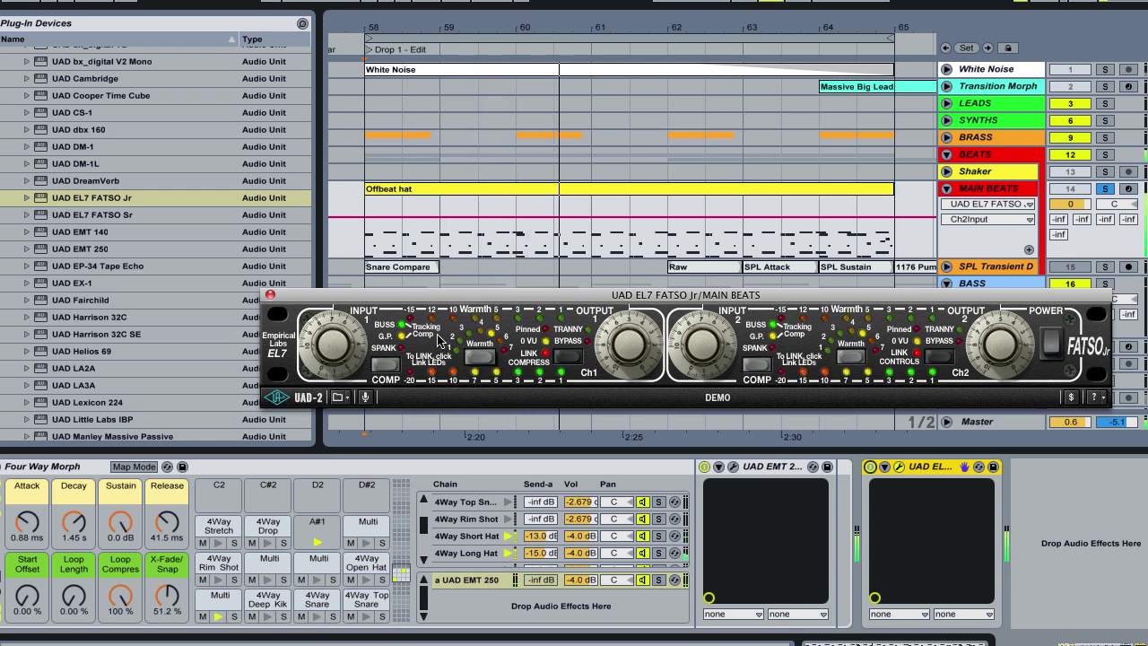
Stop the bar-58 playback of MAIN BEATS.
key("space")
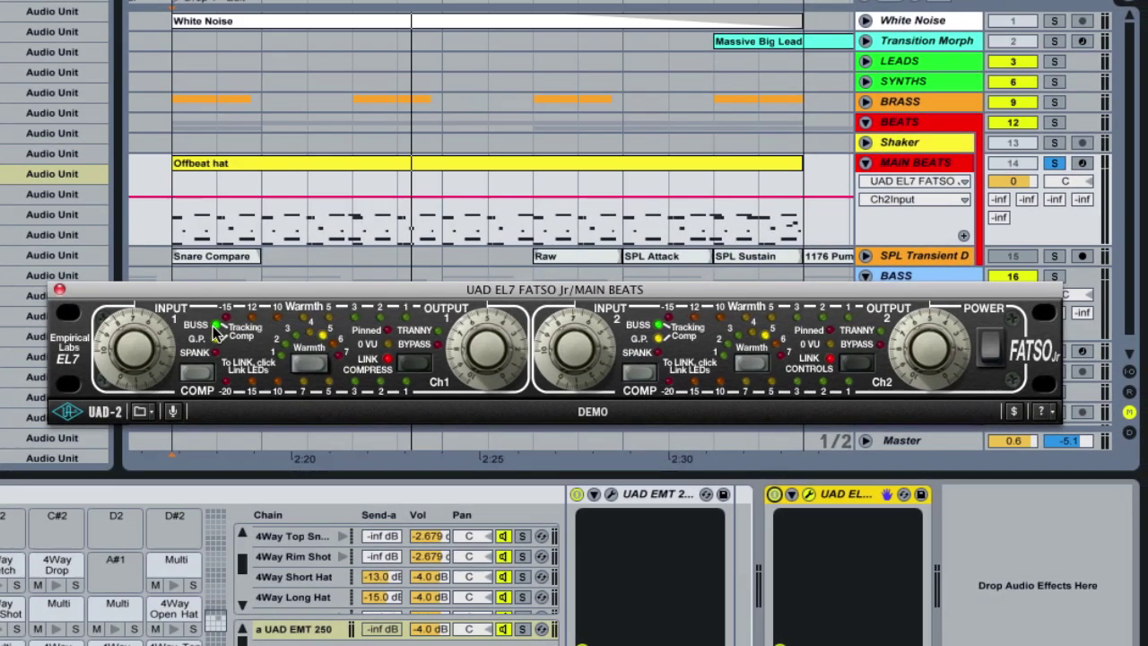
Cycle the channel 1 COMP mode until the BUSS LED is lit.
left_click(199, 375)
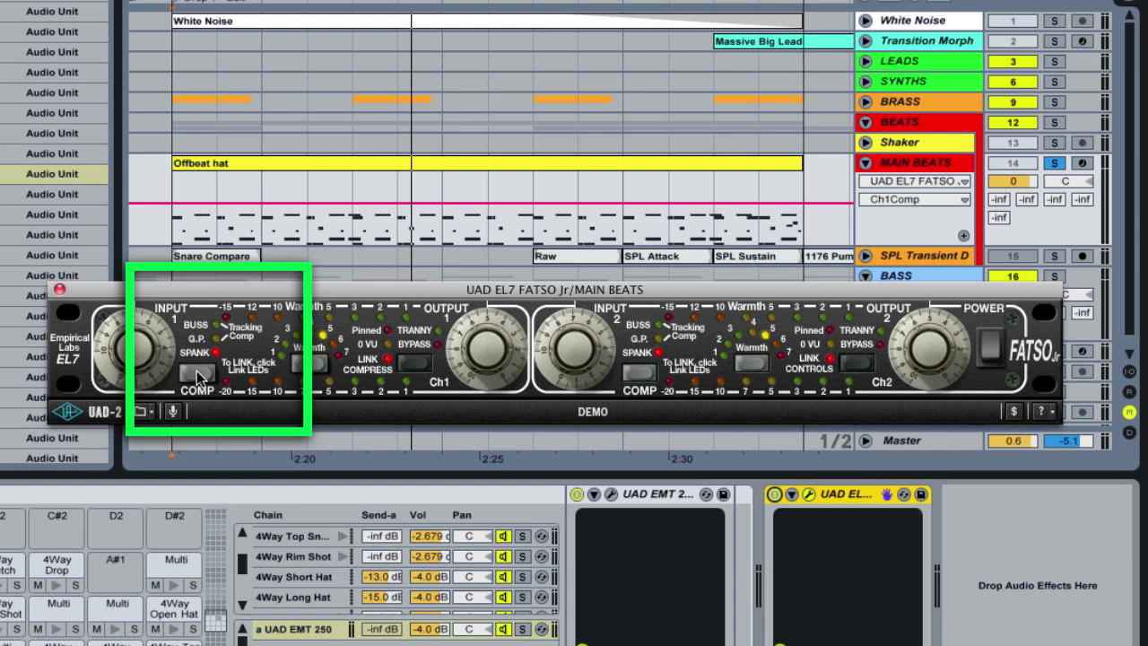
left_click(198, 375)
left_click(198, 374)
left_click(199, 374)
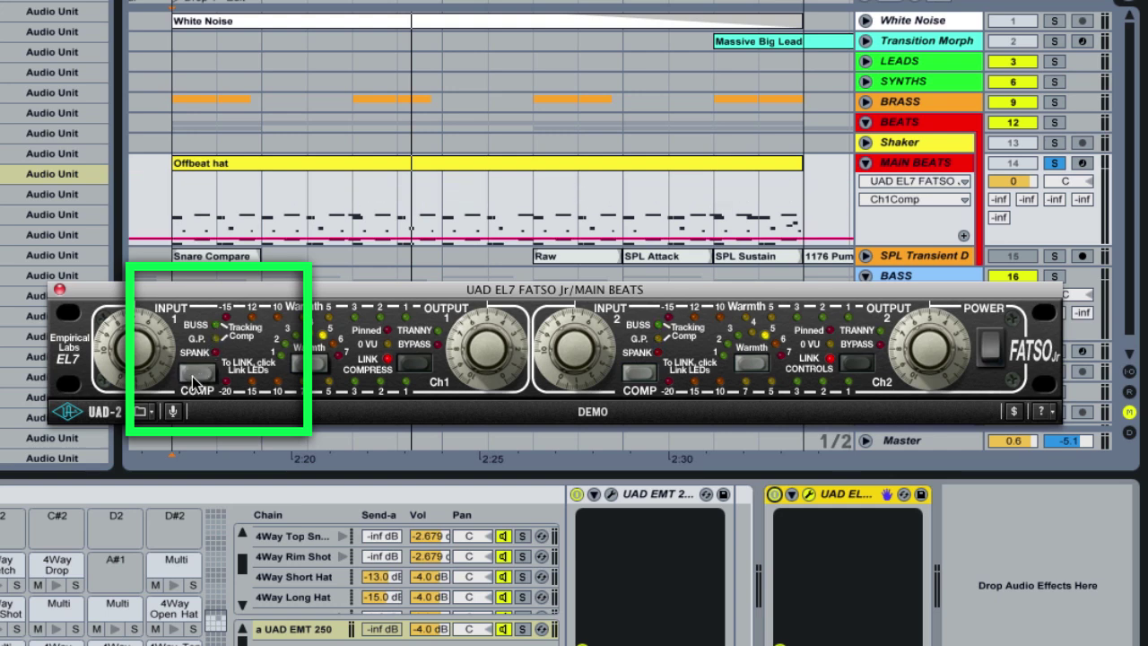
left_click(199, 373)
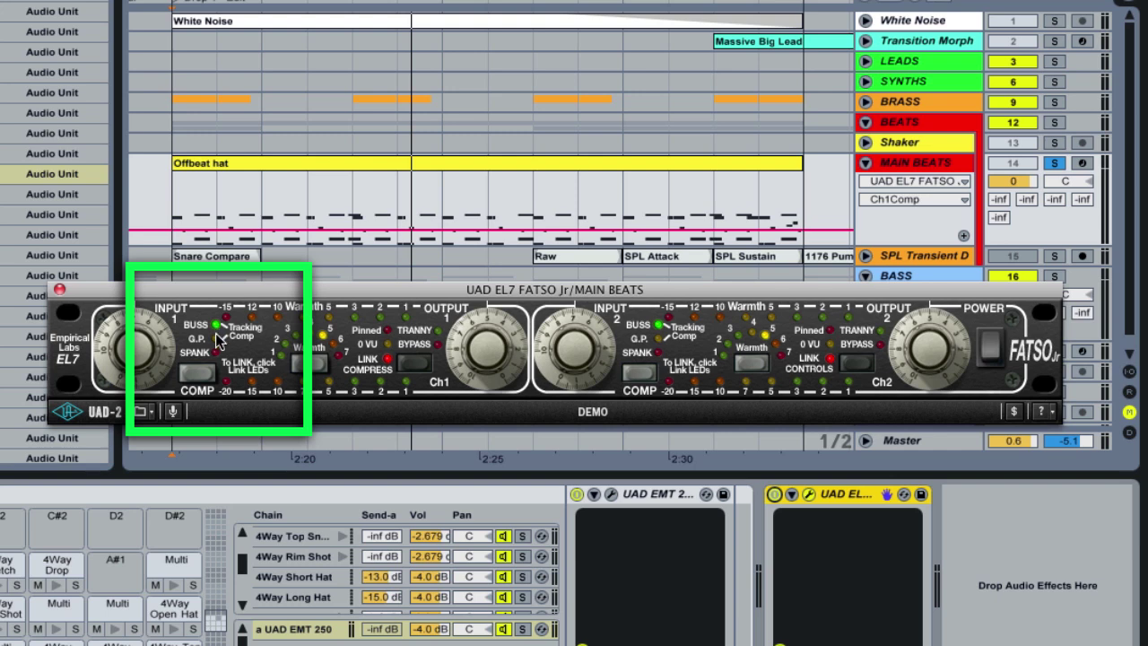
Audition channel 1 compression in G.P., SPANK and BUSS modes, finishing on BUSS.
left_click(196, 375)
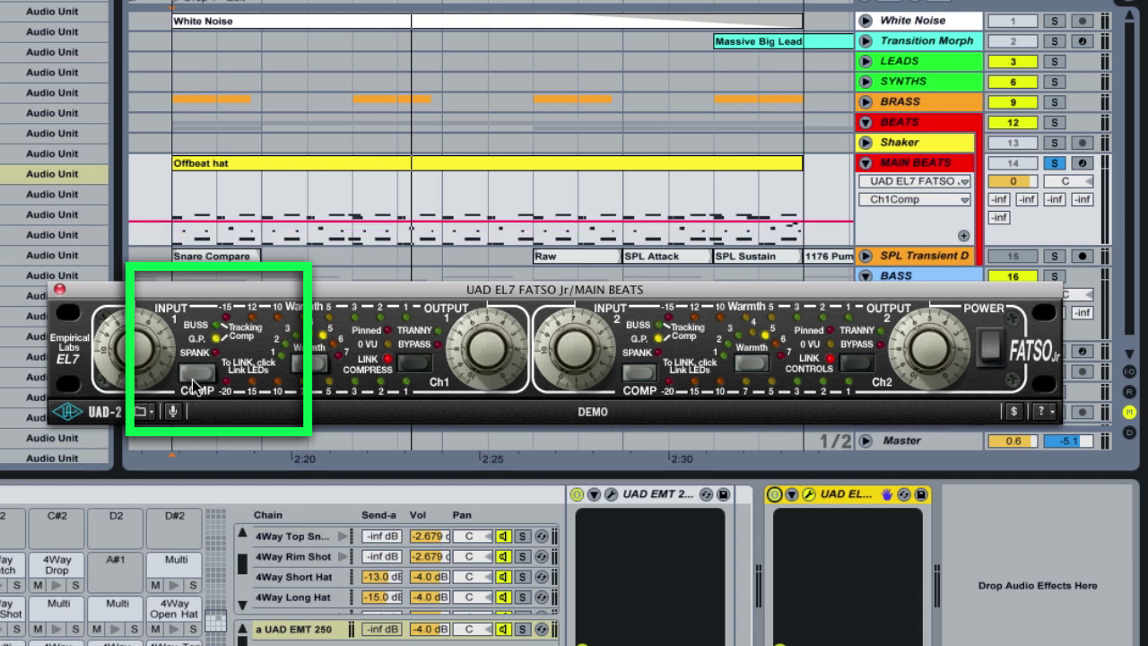
left_click(193, 382)
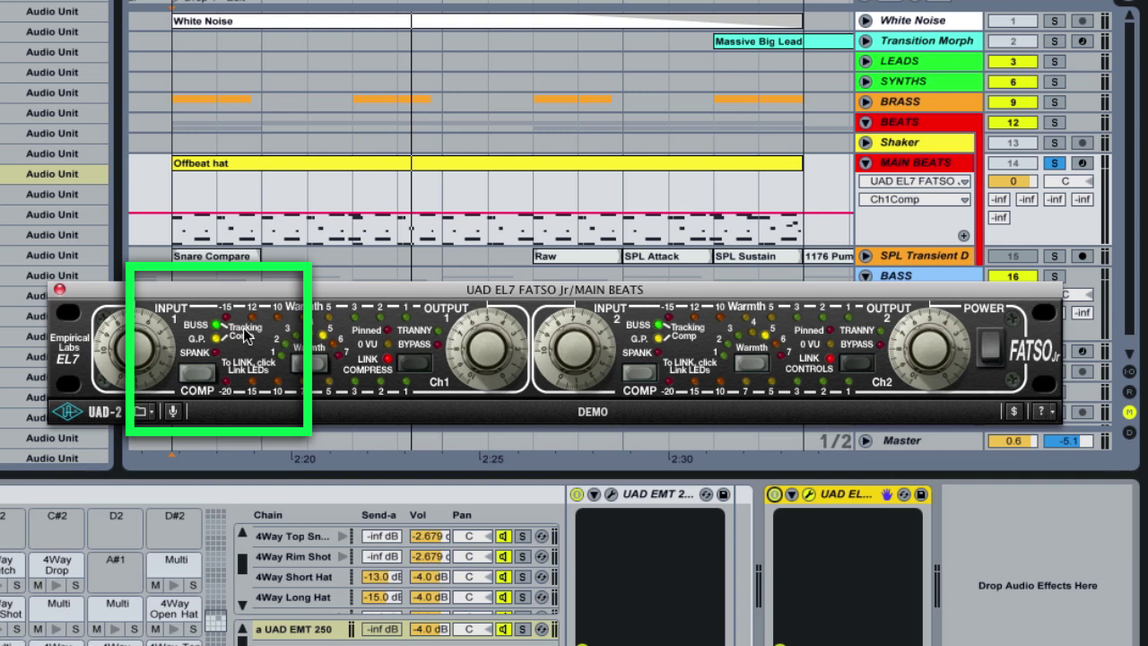
left_click(198, 377)
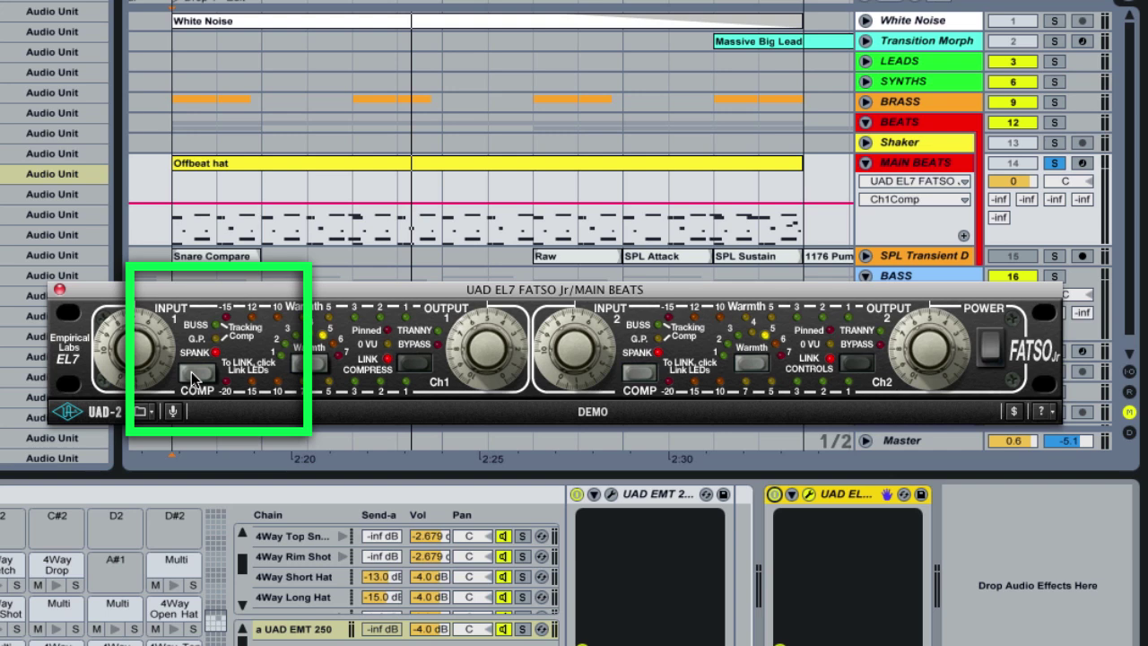
left_click(193, 377)
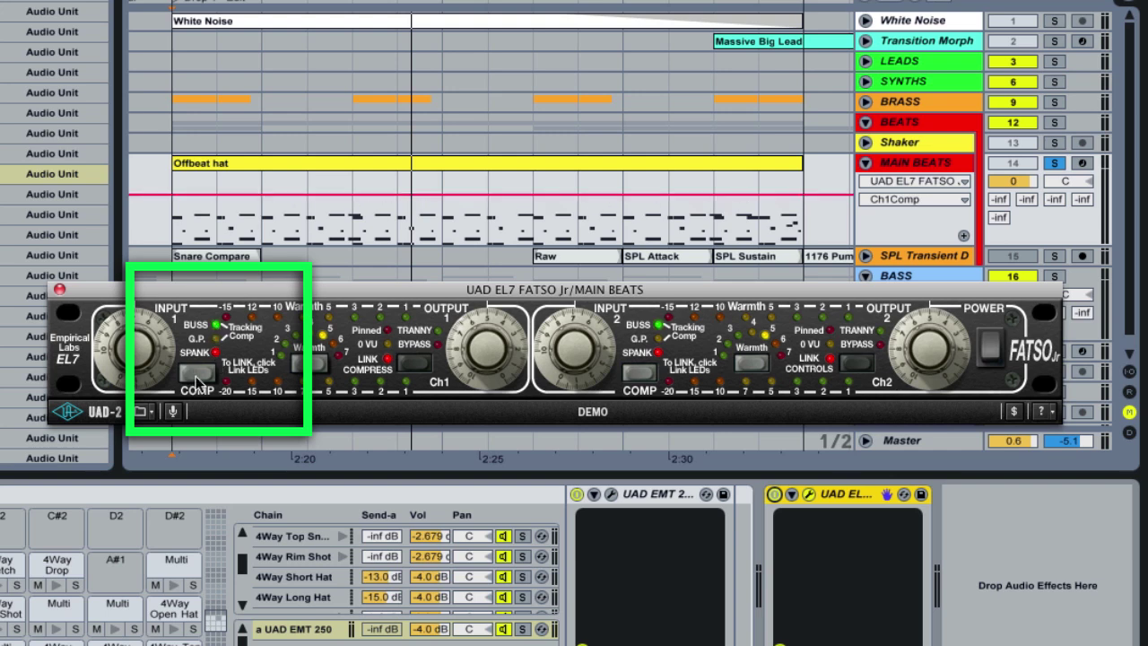
left_click(196, 377)
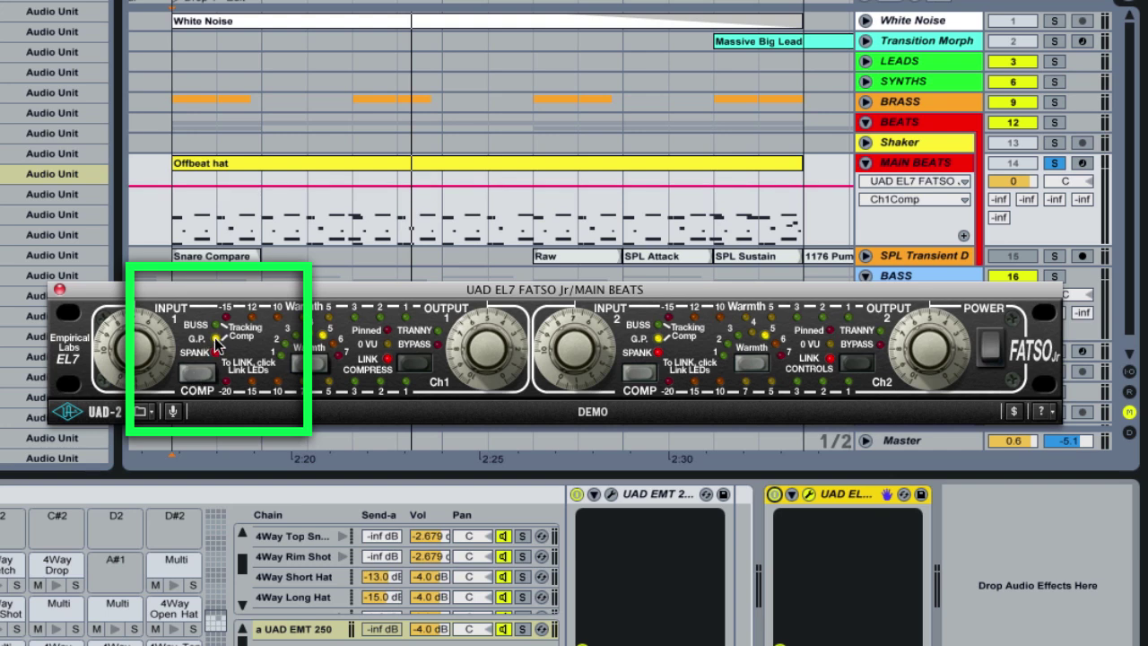
left_click(195, 374)
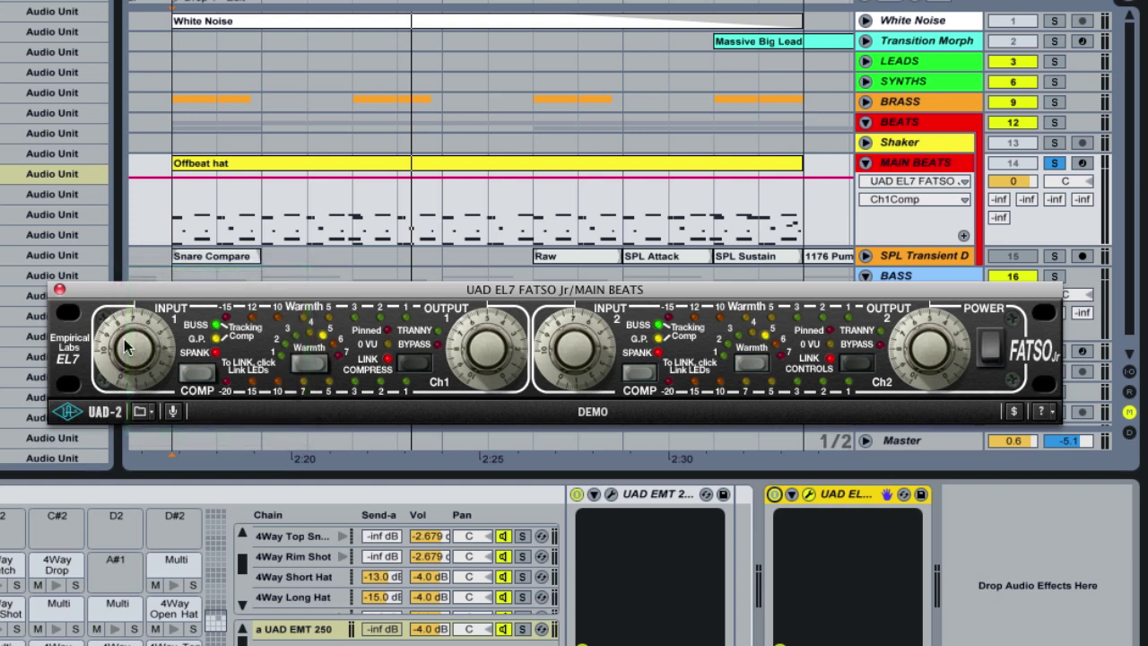
Play the beats, pull the linked Input knob down for both channels, then stop.
key("space")
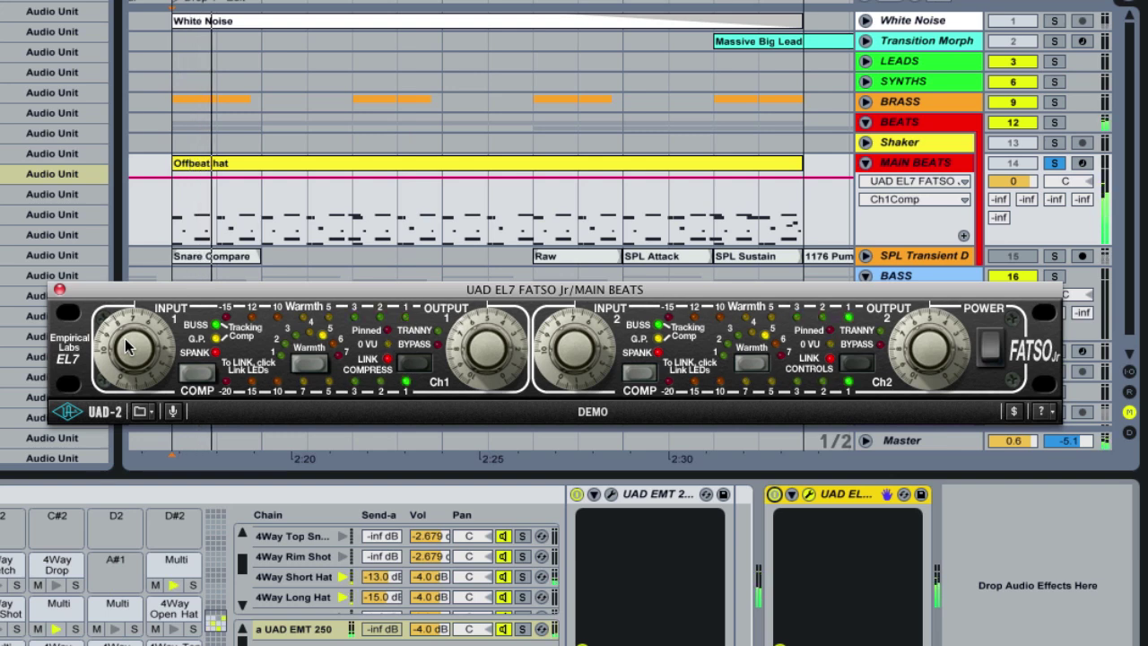
left_click_drag(153, 356, 125, 349)
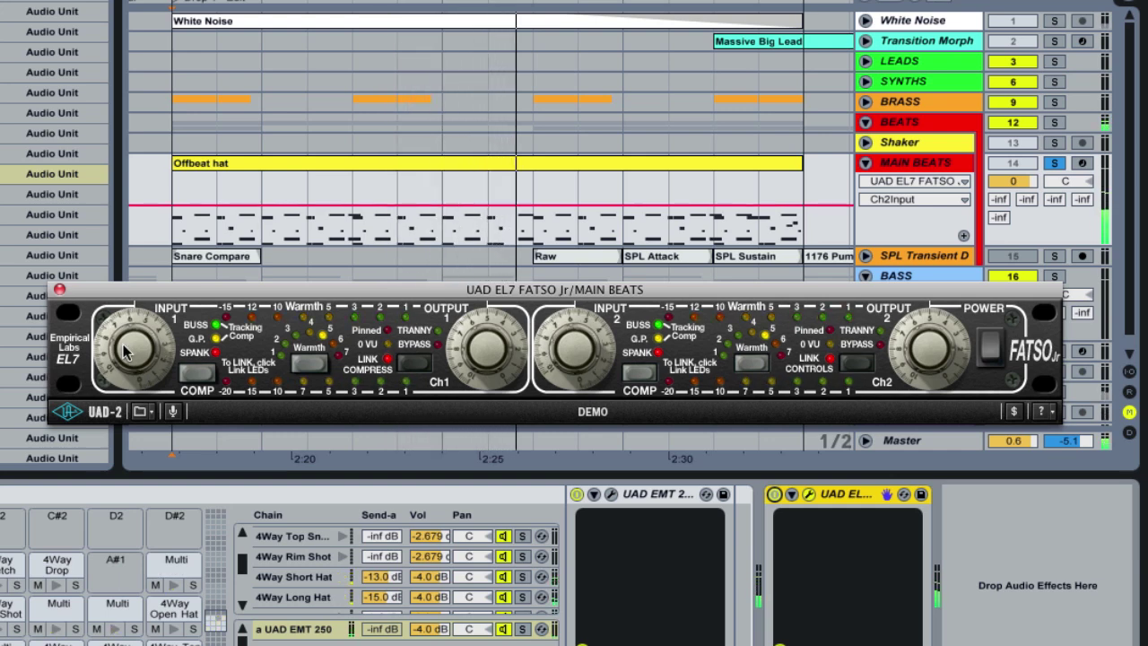
key("space")
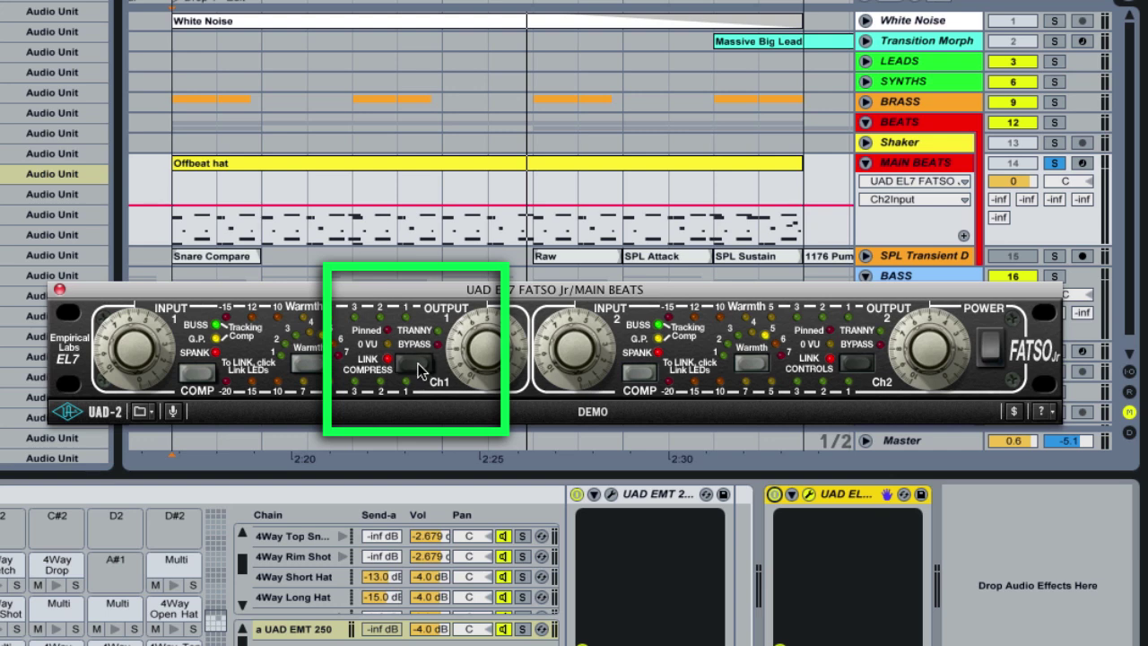
Switch channel 1 to TRANNY saturation and shift the plug-in window aside.
left_click(416, 363)
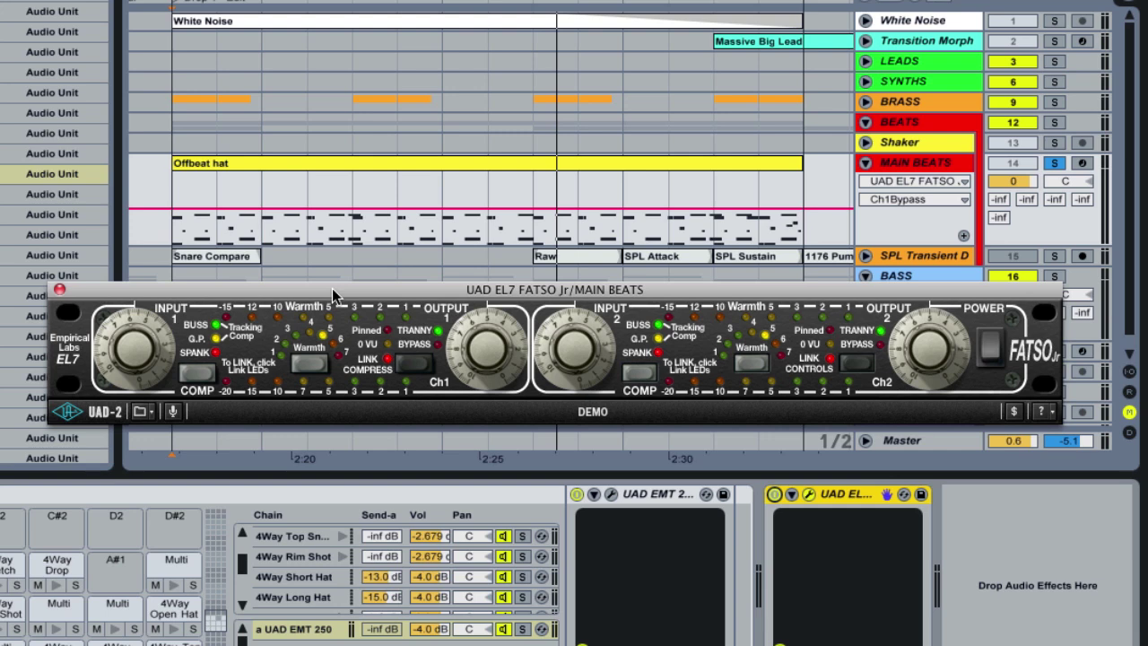
left_click_drag(332, 294, 285, 301)
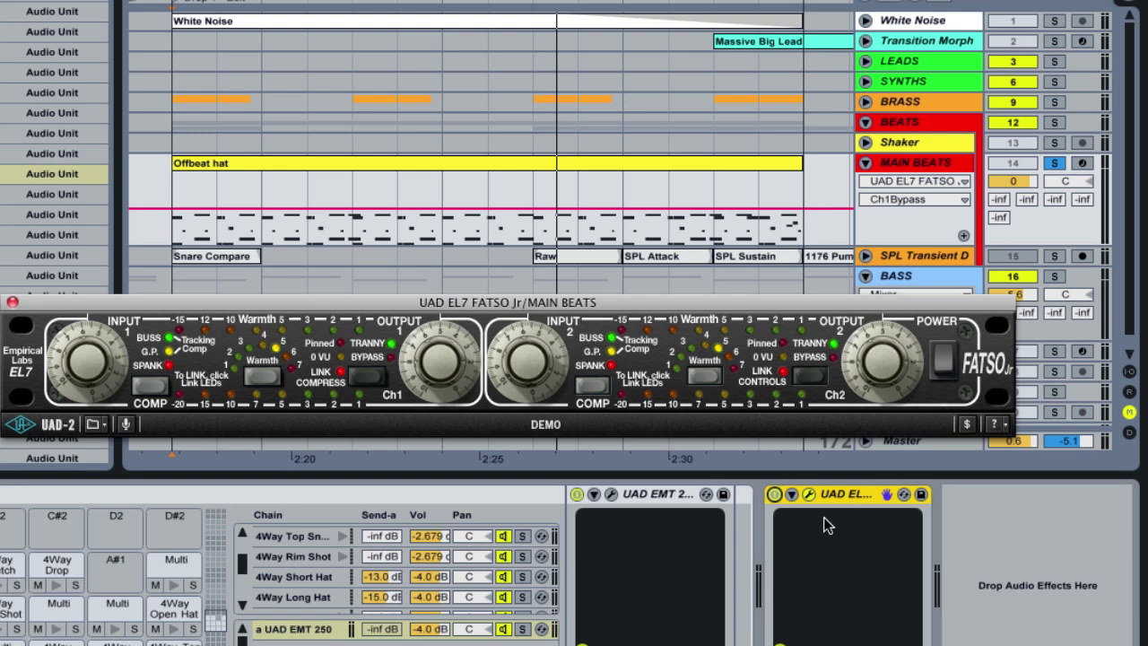
Group the UAD EL7 device into an Audio Effect Rack with Cmd+G and select its single chain.
left_click(848, 494)
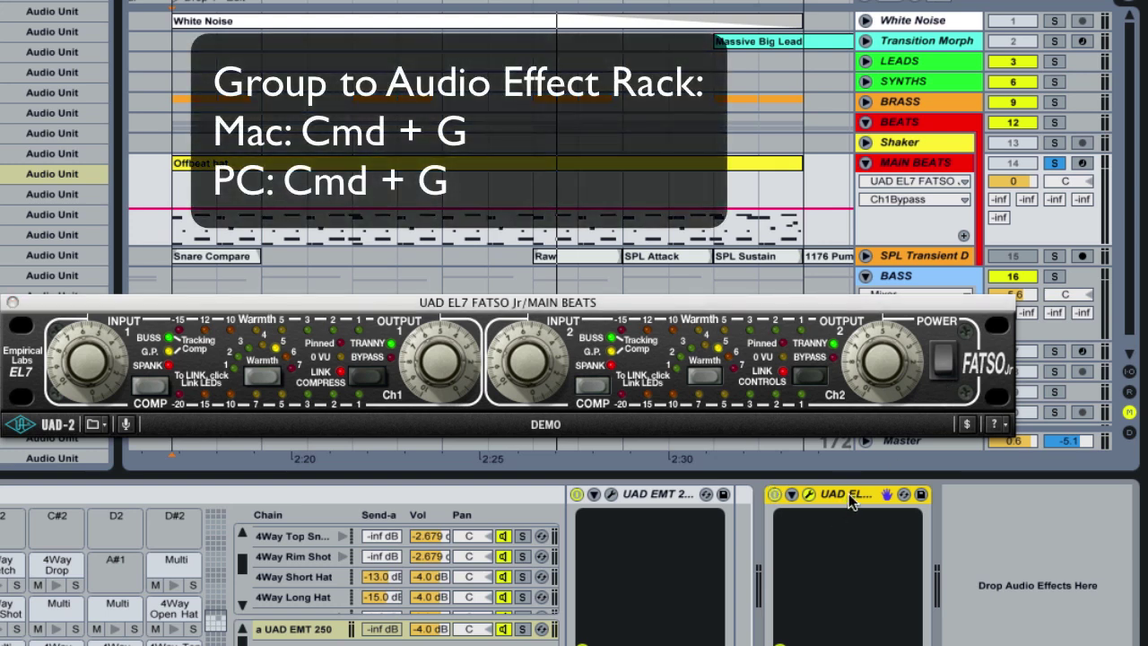
key("super+g")
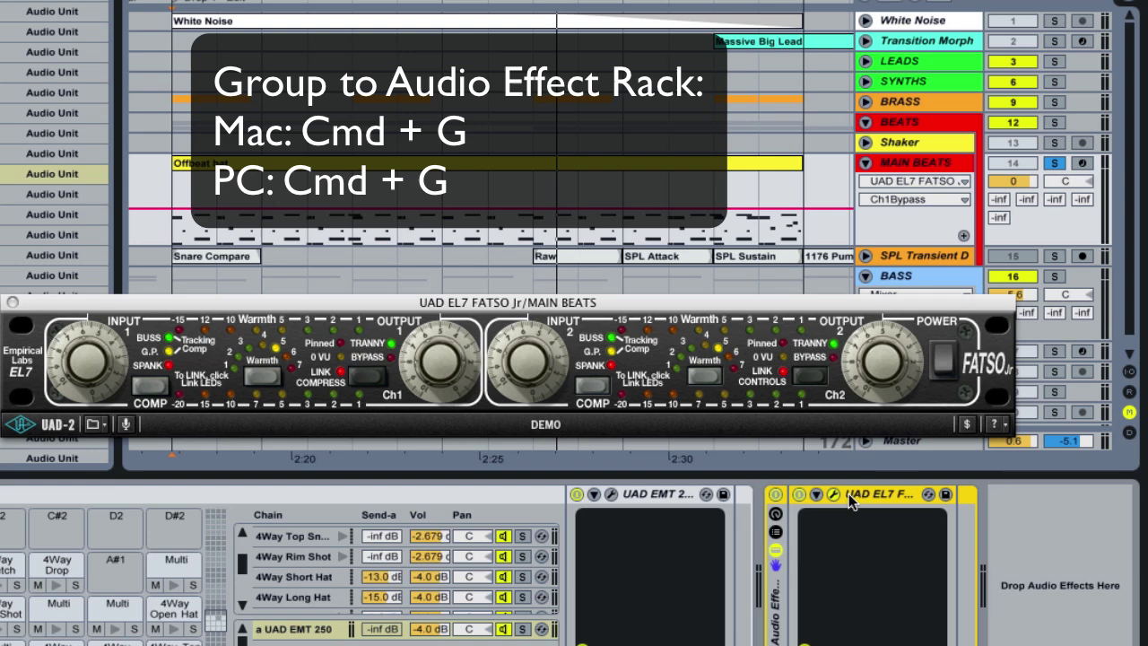
left_click(776, 530)
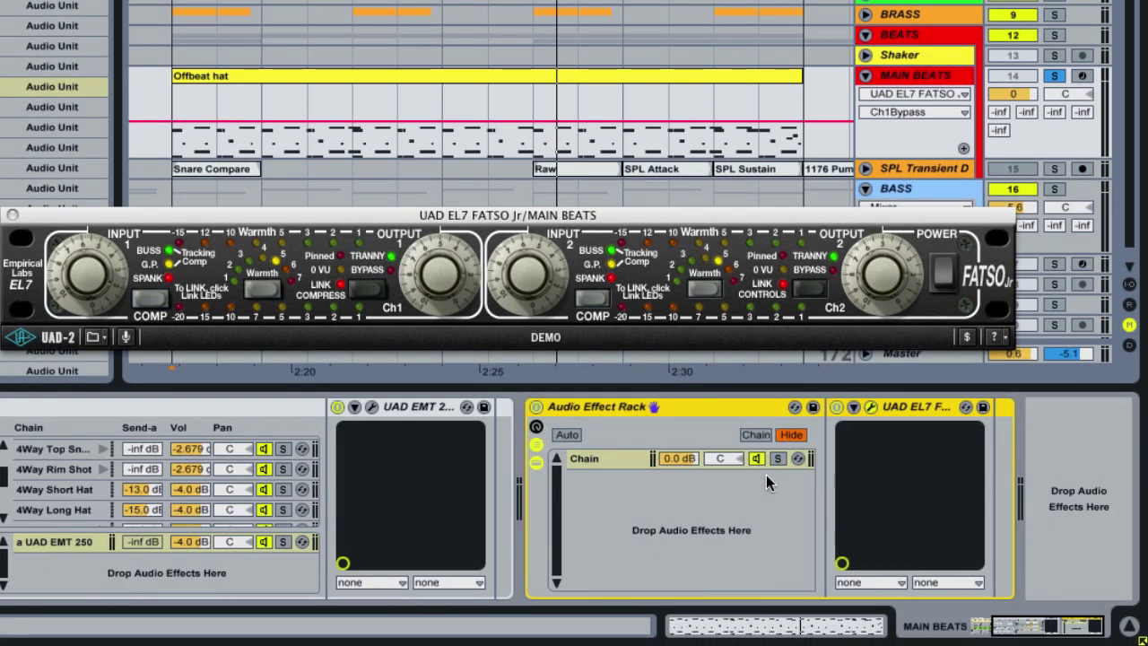
left_click(616, 467)
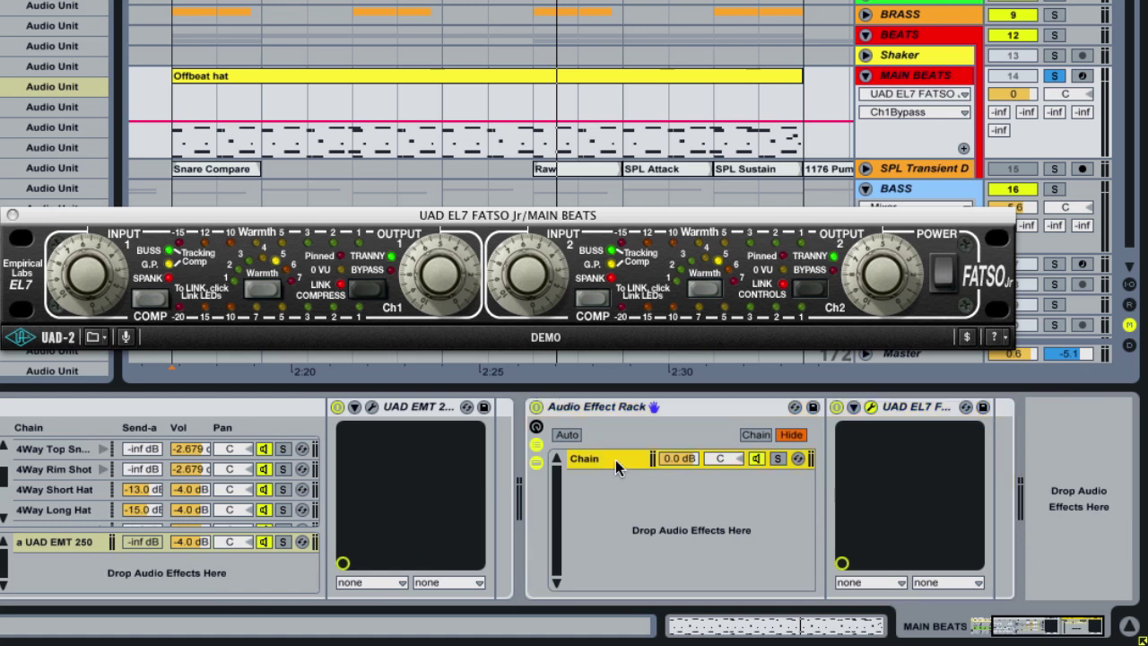
Show the rack's chain zone editor and stretch the first chain's zone across 0–127.
left_click(756, 435)
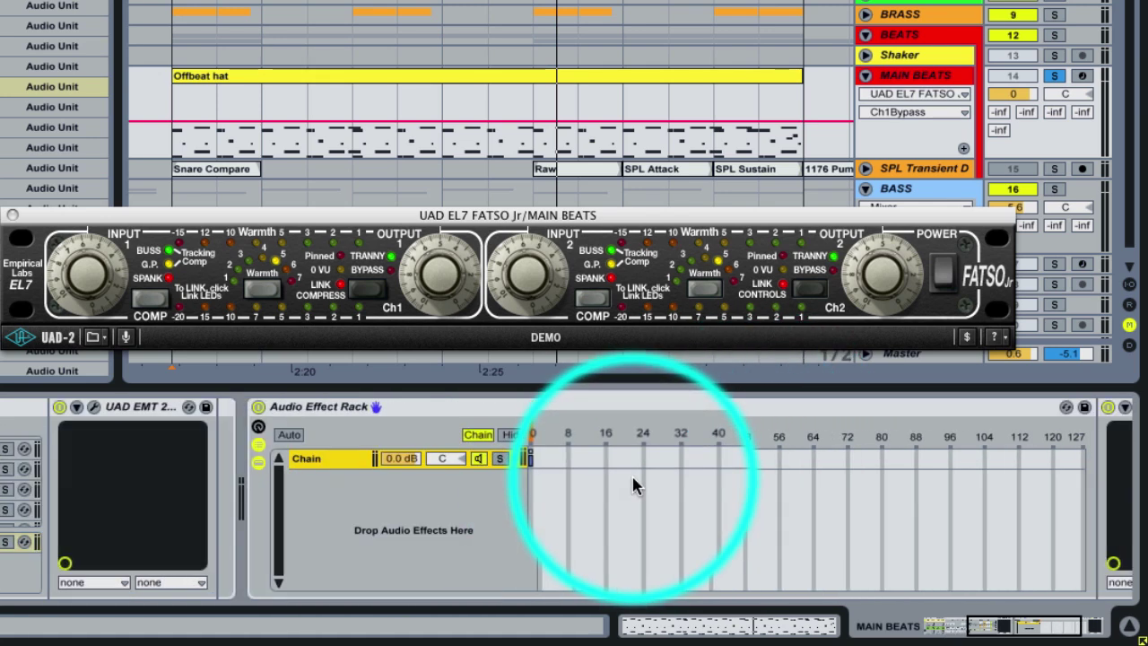
left_click(542, 458)
left_click_drag(541, 458, 1102, 462)
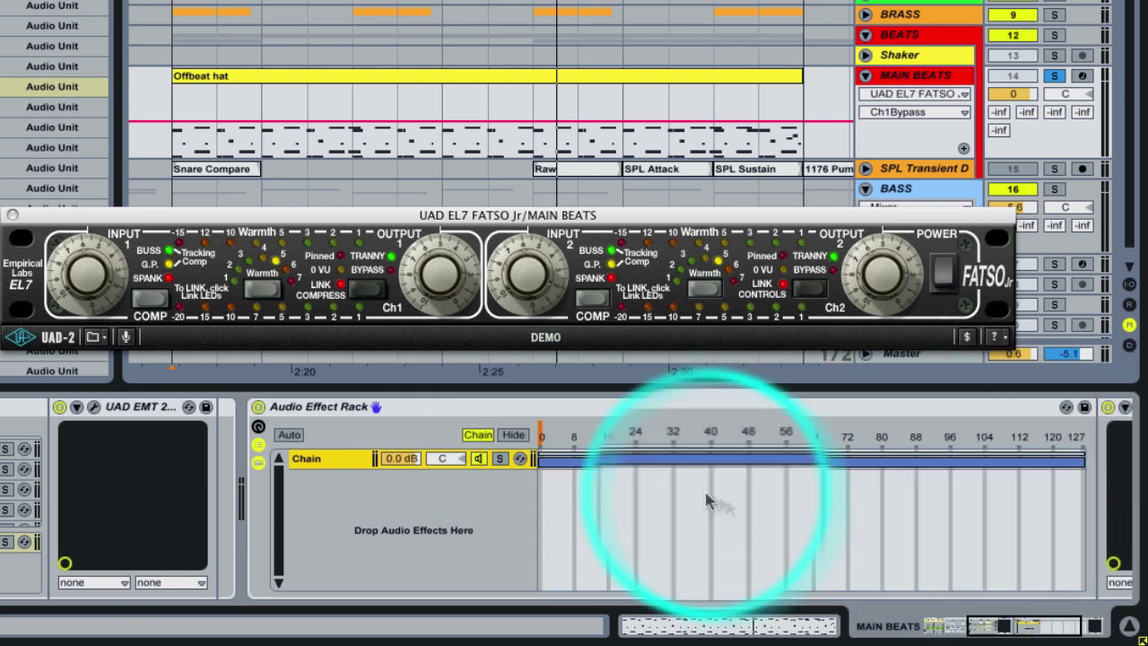
Add a second chain to the Audio Effect Rack and name it Bypass.
right_click(328, 520)
left_click(376, 608)
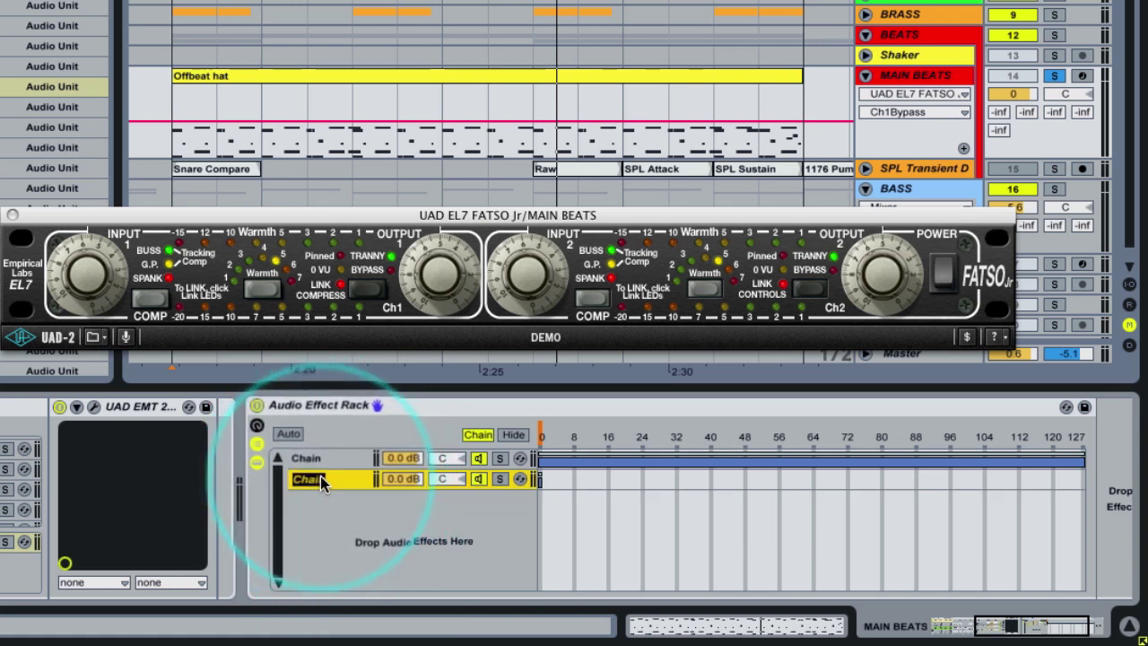
key("super+r")
type("Bypas")
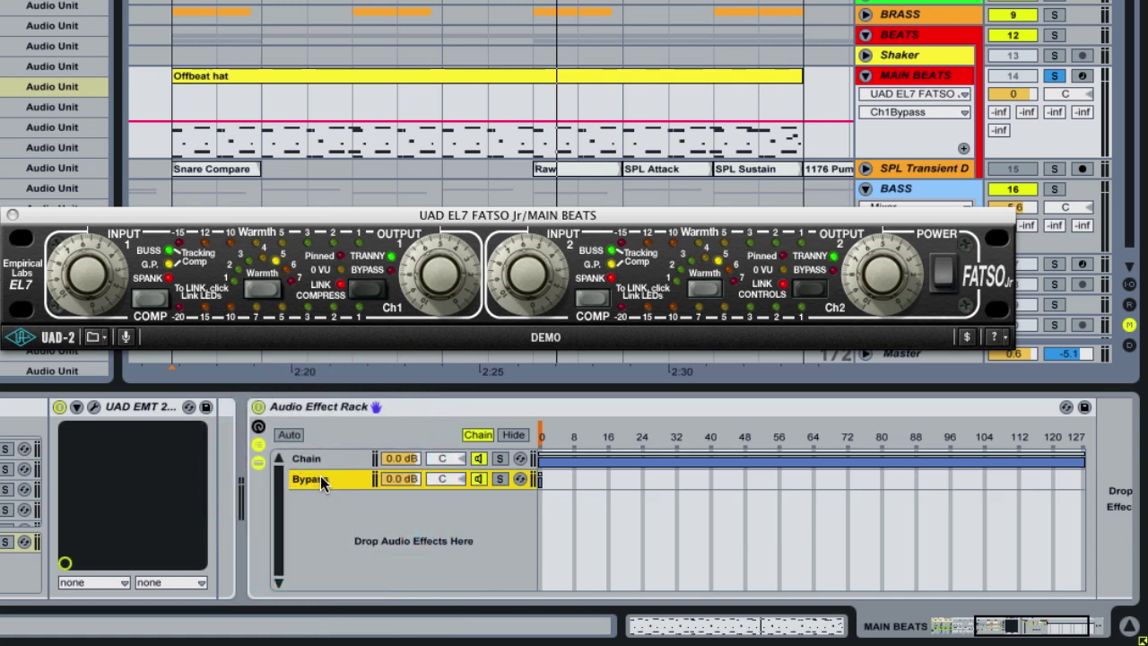
type("s")
Rename the original chain Fatso and drag the Bypass and Fatso zones across 0–127.
left_click(325, 461)
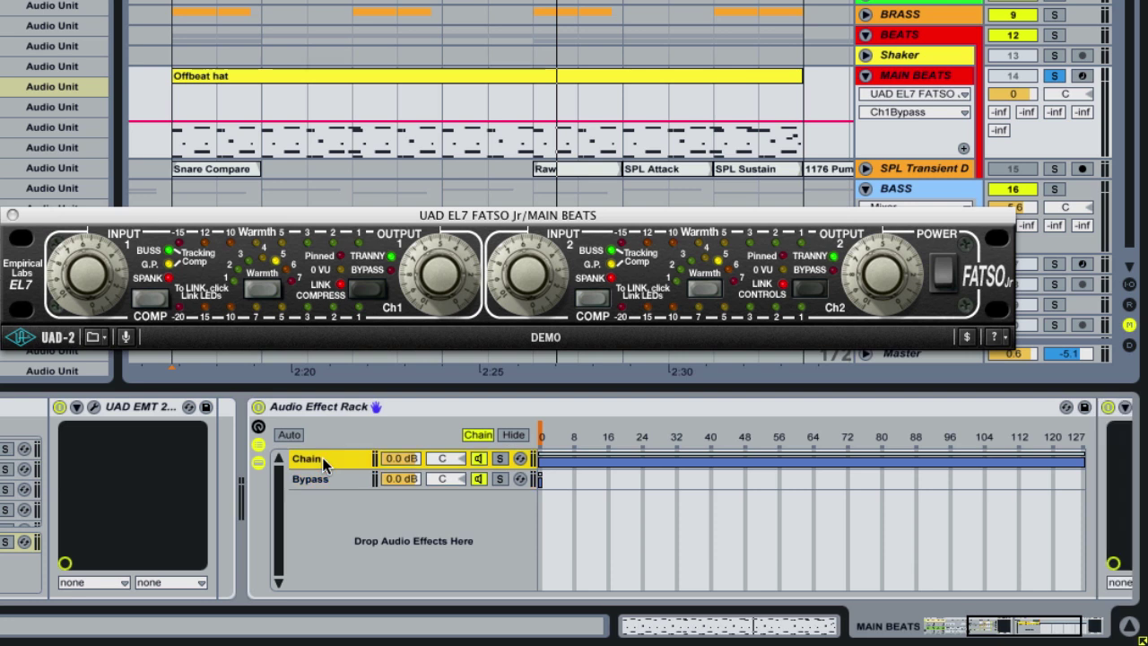
key("super+r")
type("Fatso")
key("Return")
left_click_drag(541, 479, 1085, 478)
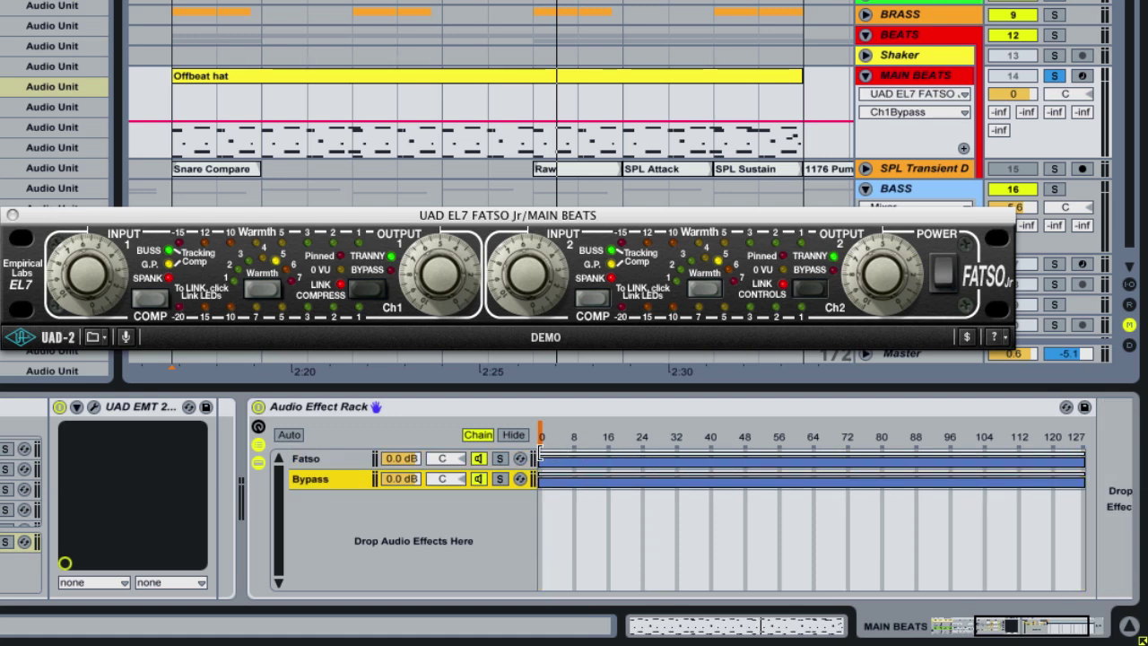
left_click_drag(538, 458, 1079, 457)
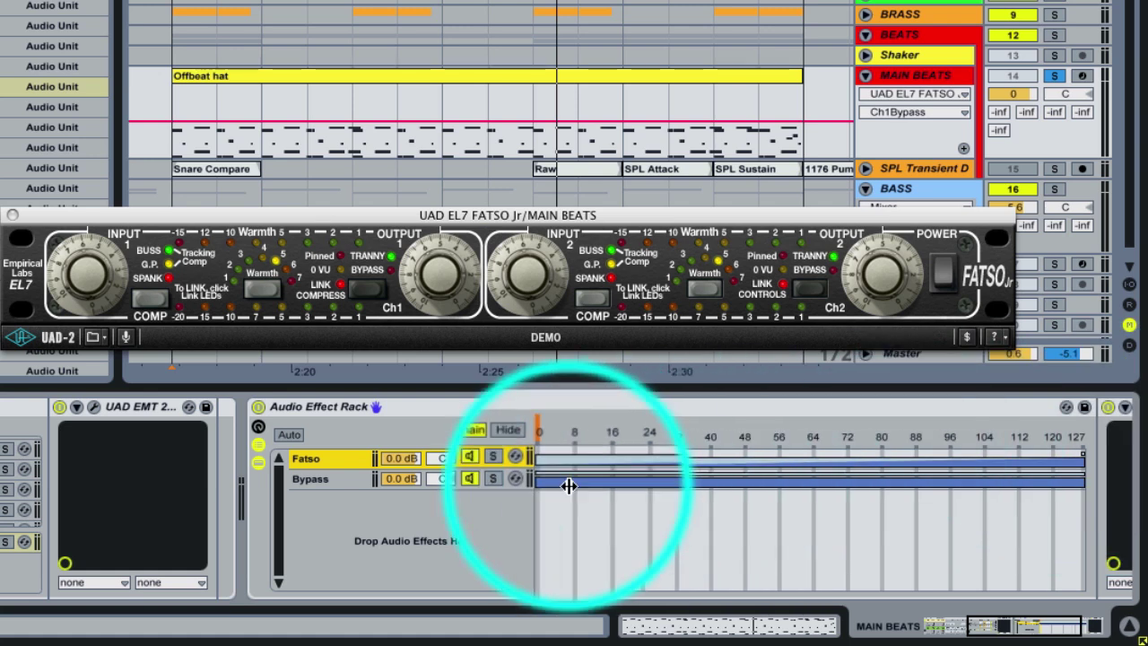
Enter -3 in the Bypass chain volume field, then in the Fatso chain volume field.
left_click(403, 481)
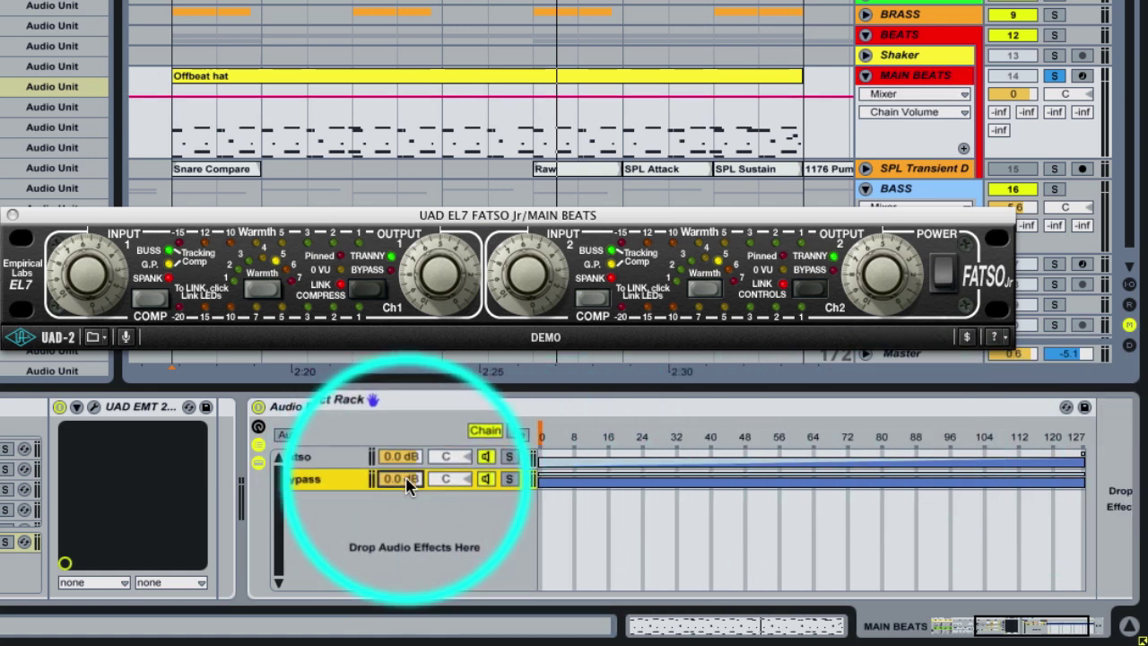
type("-3")
key("Return")
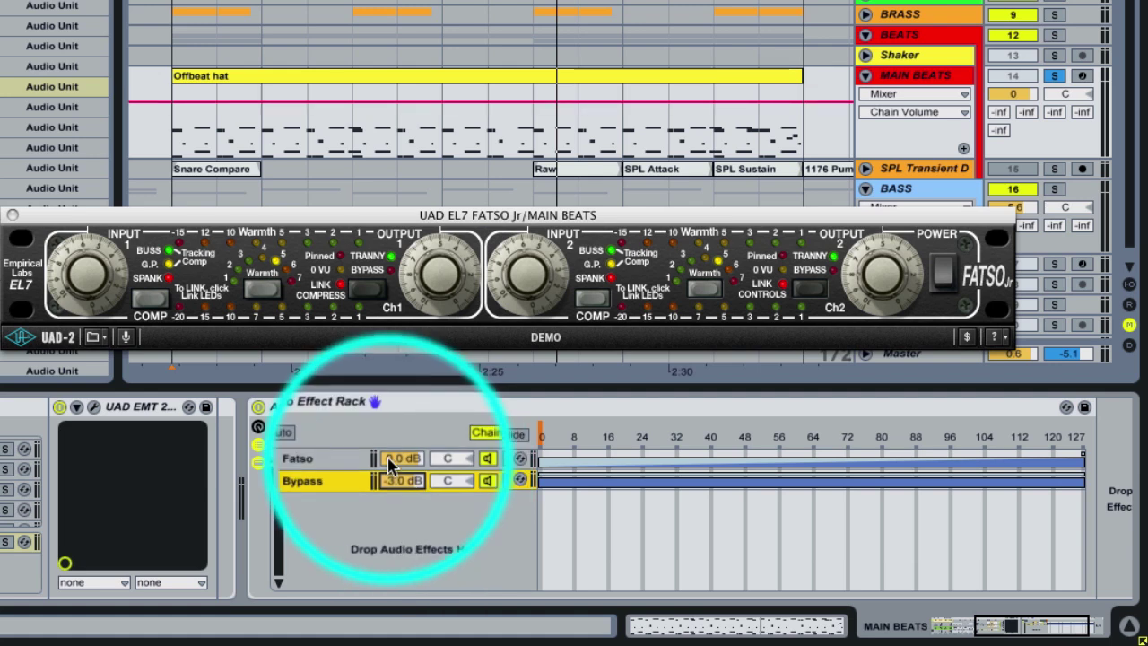
left_click(399, 458)
type("-3")
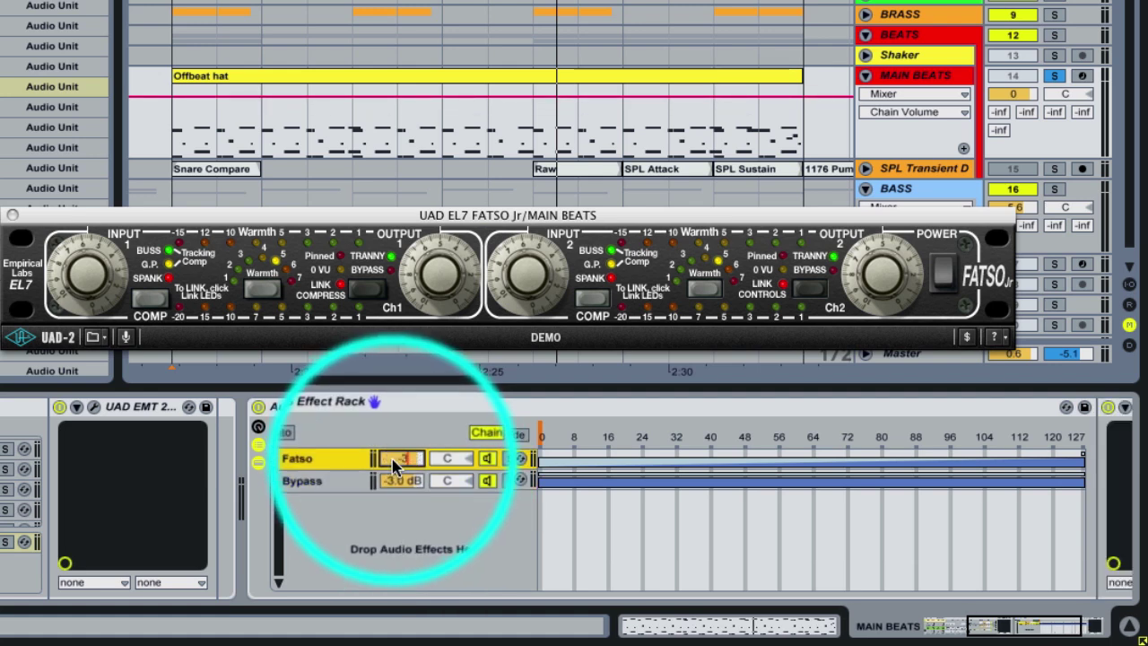
key("Return")
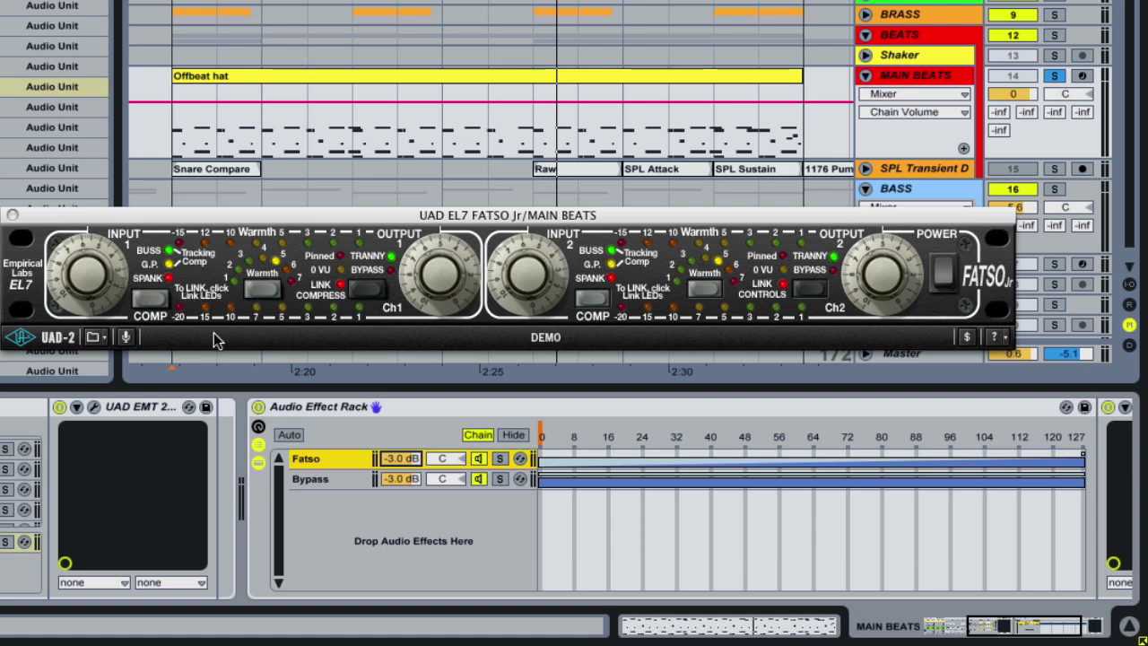
Enable FATSO Jr channel 1 Warmth and adjust the Input 1 knob.
left_click(262, 286)
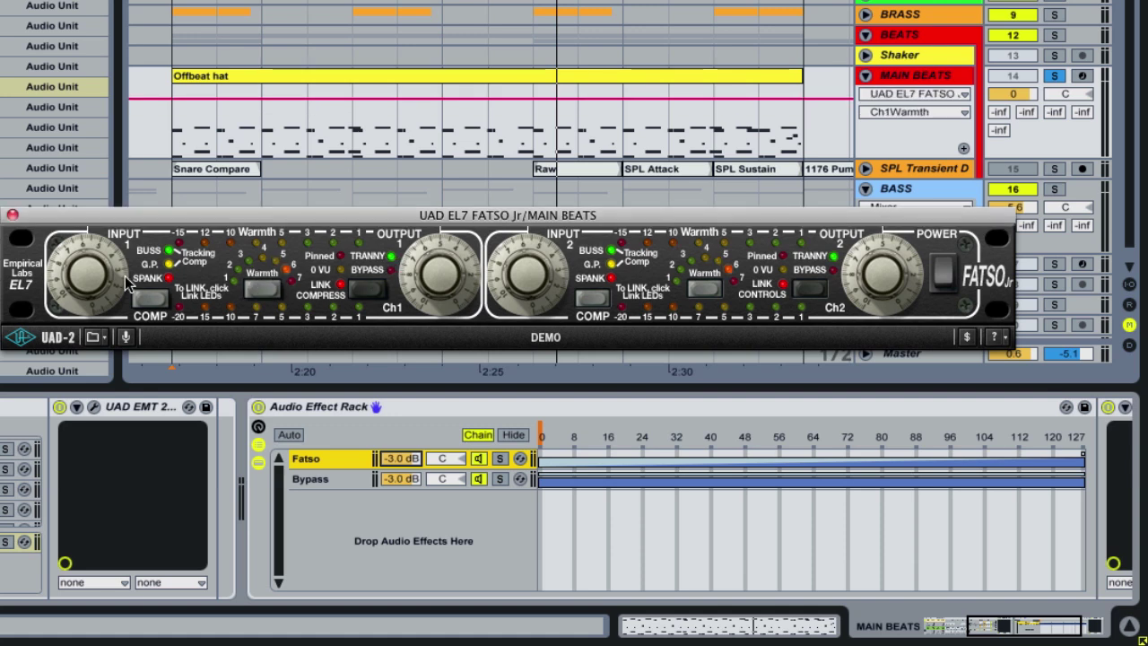
left_click_drag(86, 275, 85, 273)
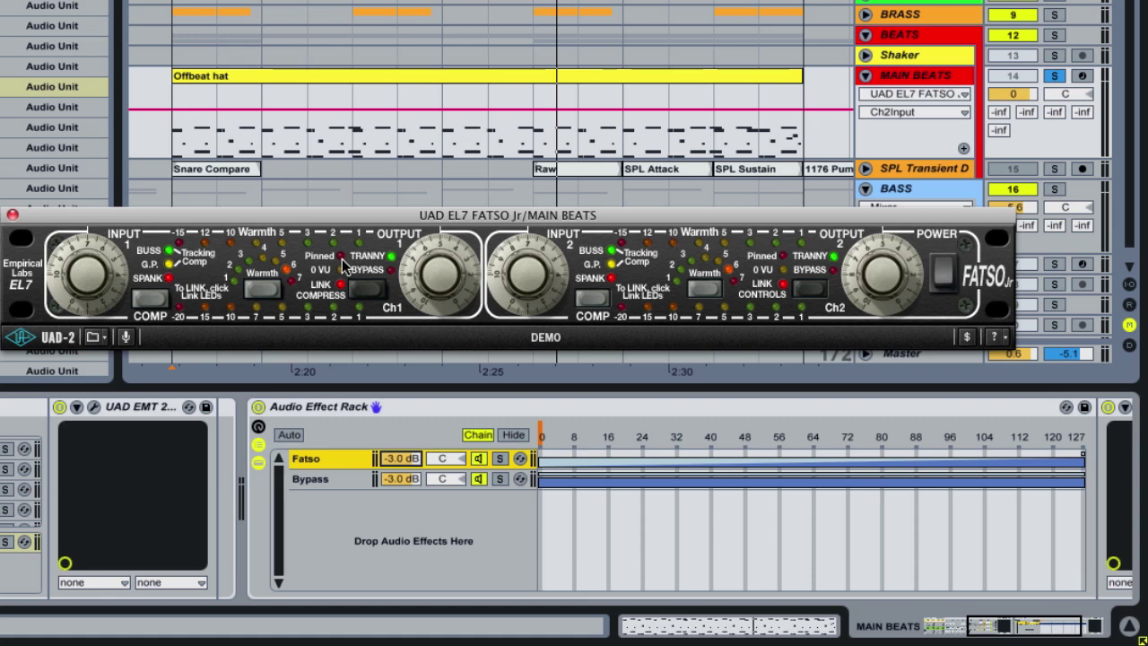
Sweep the rack's chain selector across its range to audition the Fatso/Bypass blend.
left_click(543, 441)
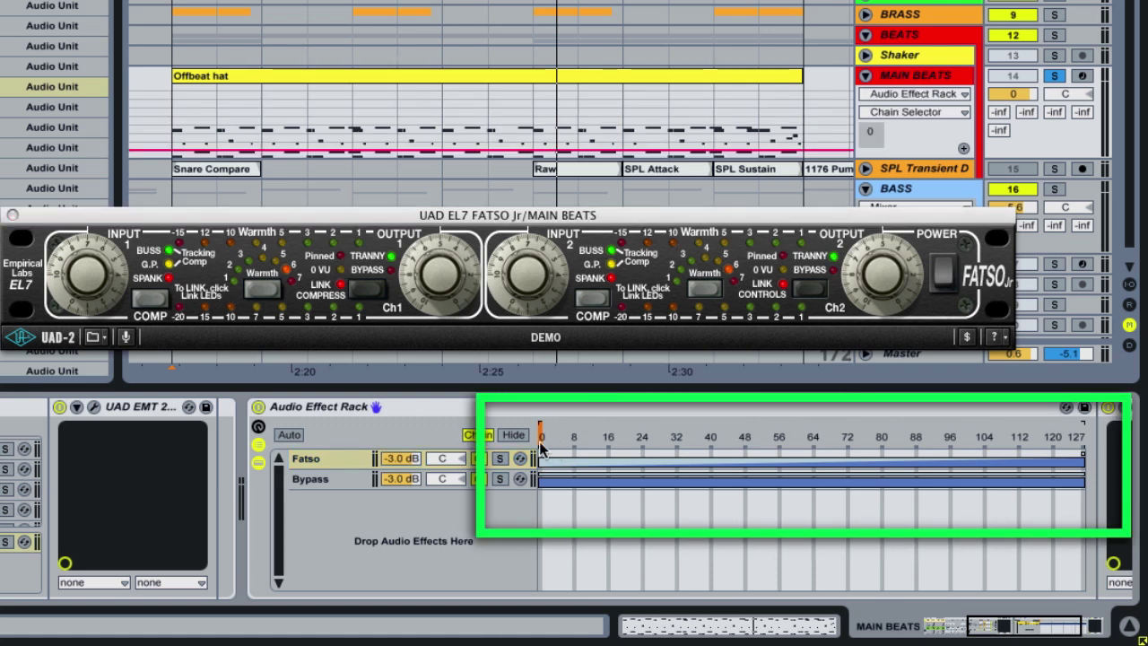
mouse_move(542, 445)
left_mouse_down()
mouse_move(699, 445)
mouse_move(542, 445)
left_mouse_up()
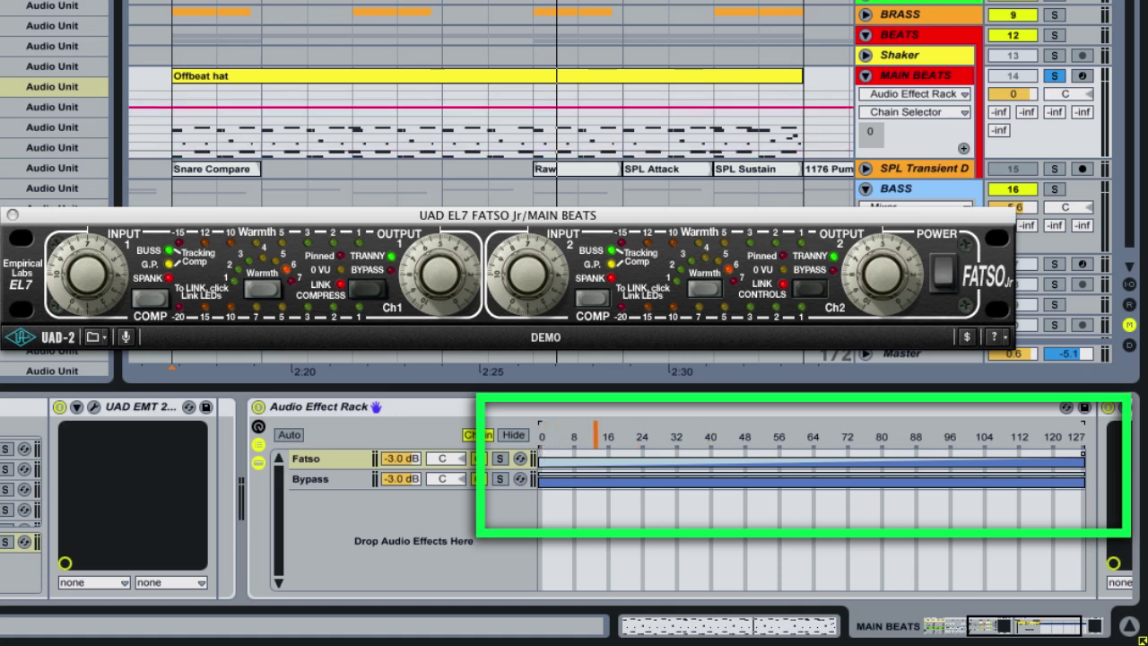
mouse_move(541, 431)
left_mouse_down()
mouse_move(992, 430)
mouse_move(541, 431)
left_mouse_up()
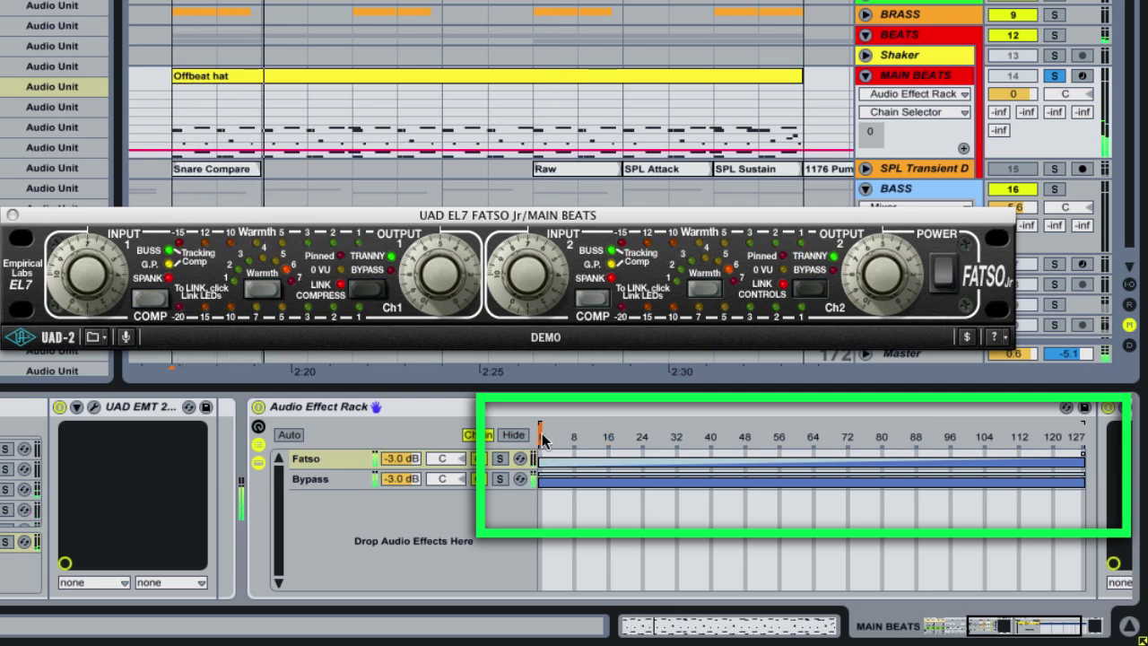
left_click_drag(551, 443, 1081, 443)
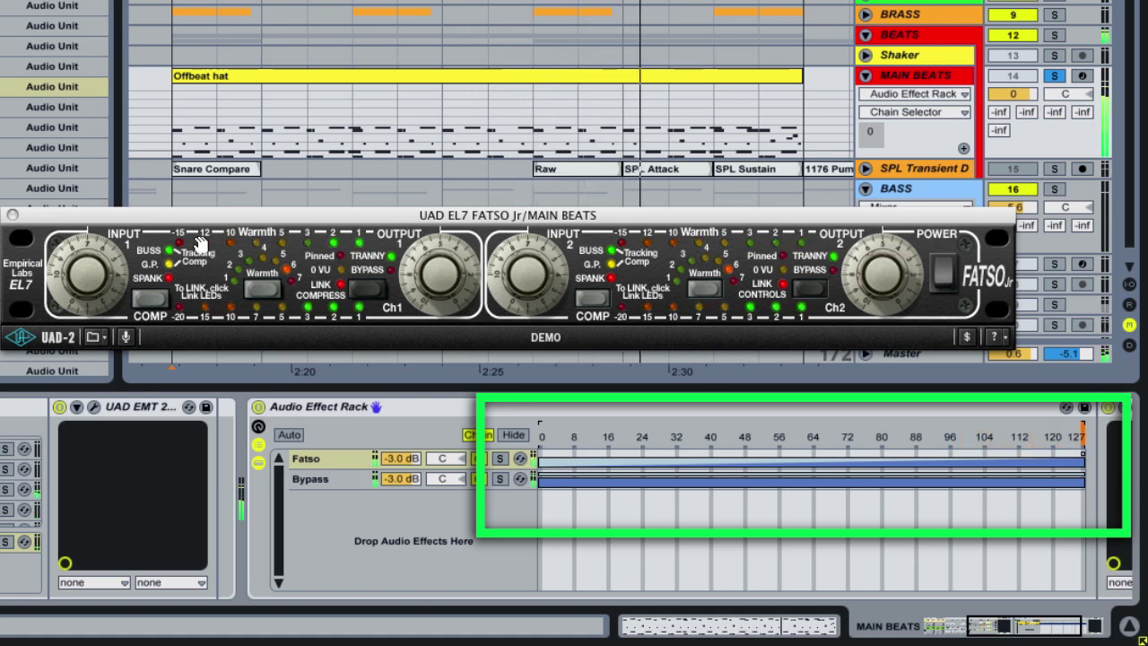
Turn up FATSO Jr's channel 1 input, then pull the chain selector down from 127.
left_click(79, 280)
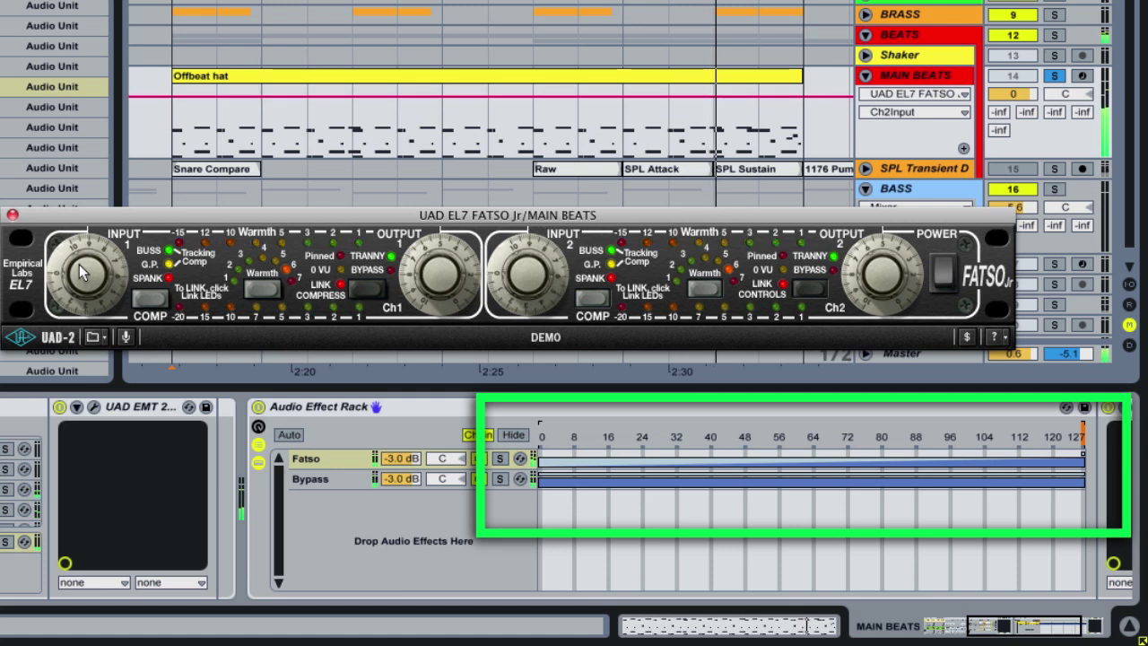
mouse_move(81, 271)
left_mouse_down()
mouse_move(94, 252)
mouse_move(87, 277)
left_mouse_up()
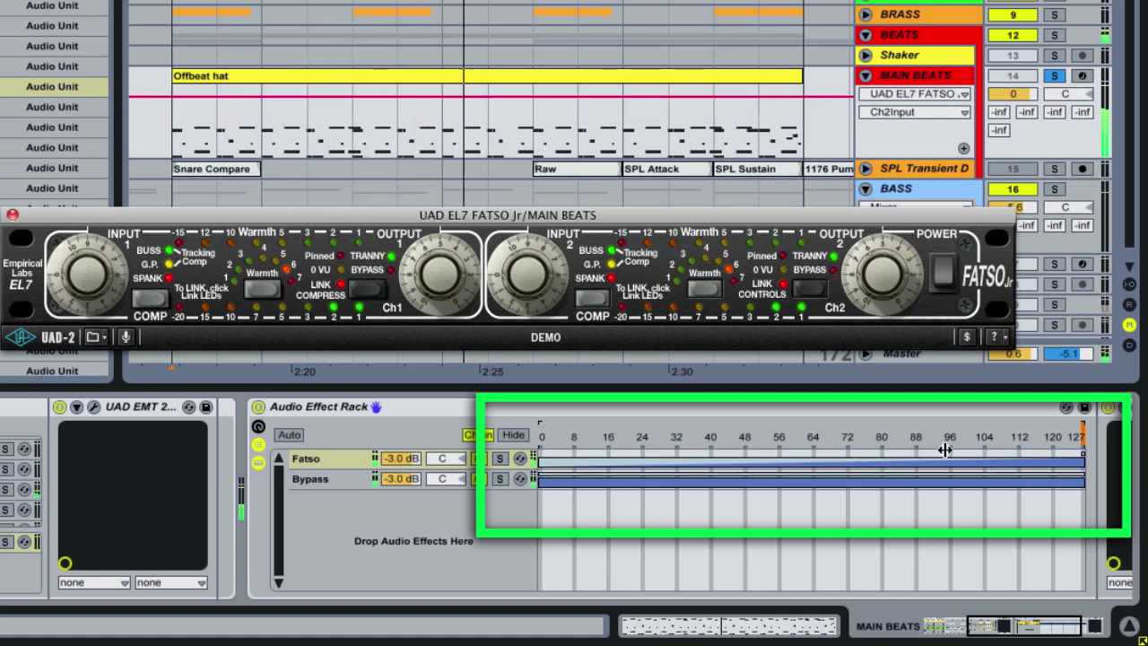
left_click(1084, 441)
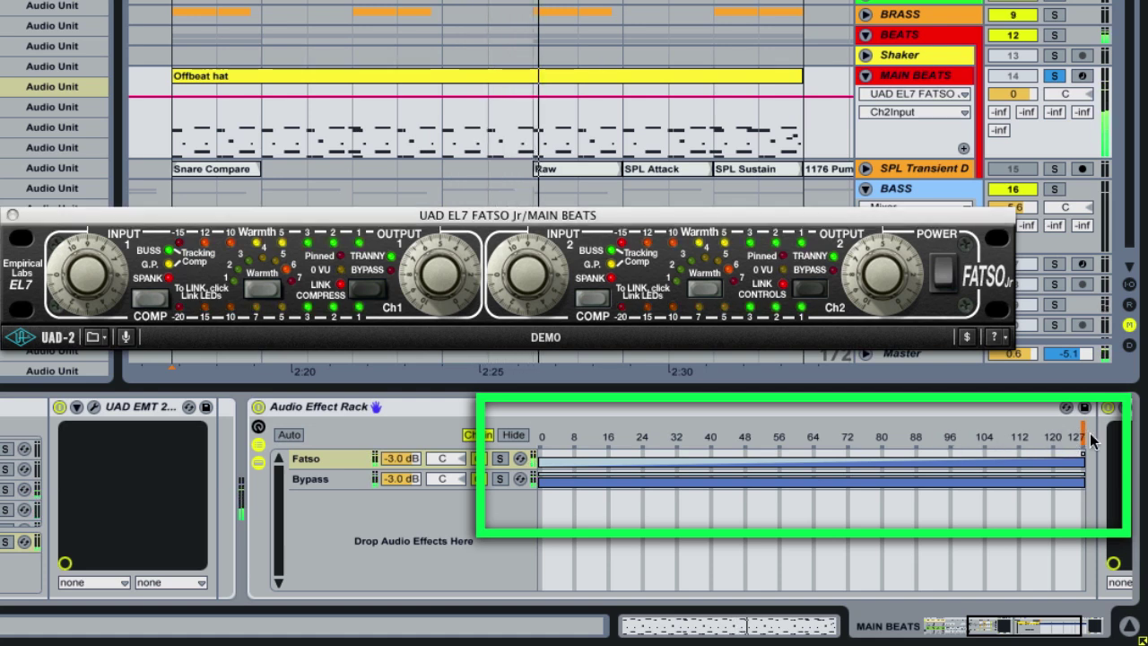
mouse_move(1081, 440)
left_mouse_down()
mouse_move(848, 438)
mouse_move(876, 446)
left_mouse_up()
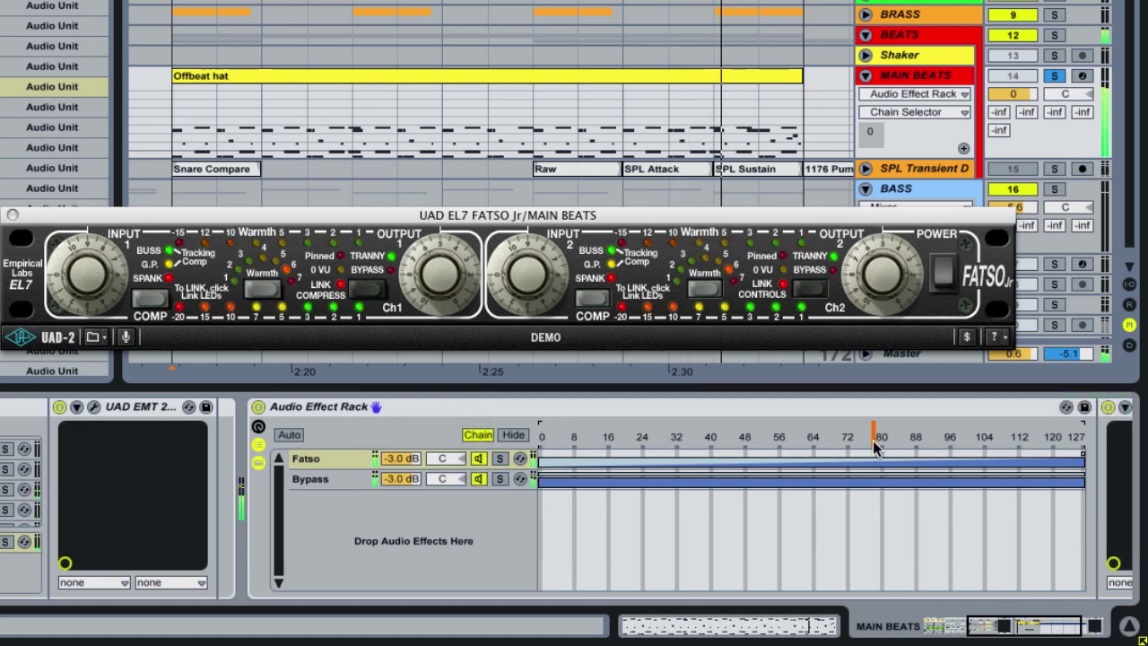
Unsolo MAIN BEATS, play while adjusting the chain selector, and set track volume to -0.6 dB.
left_click(1055, 79)
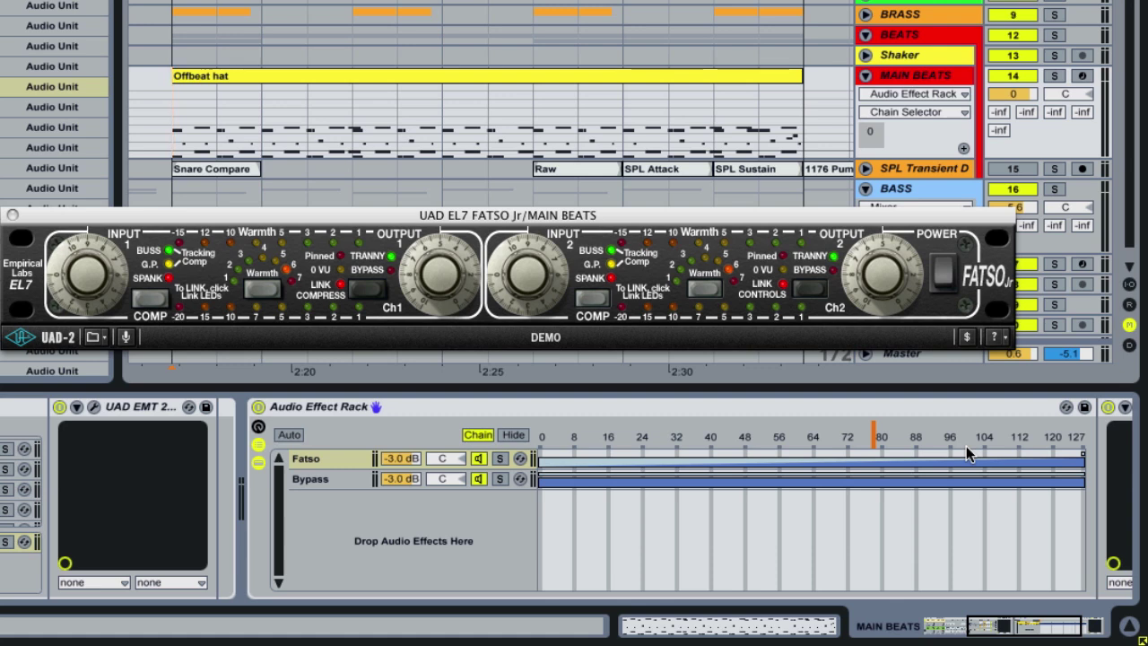
key("space")
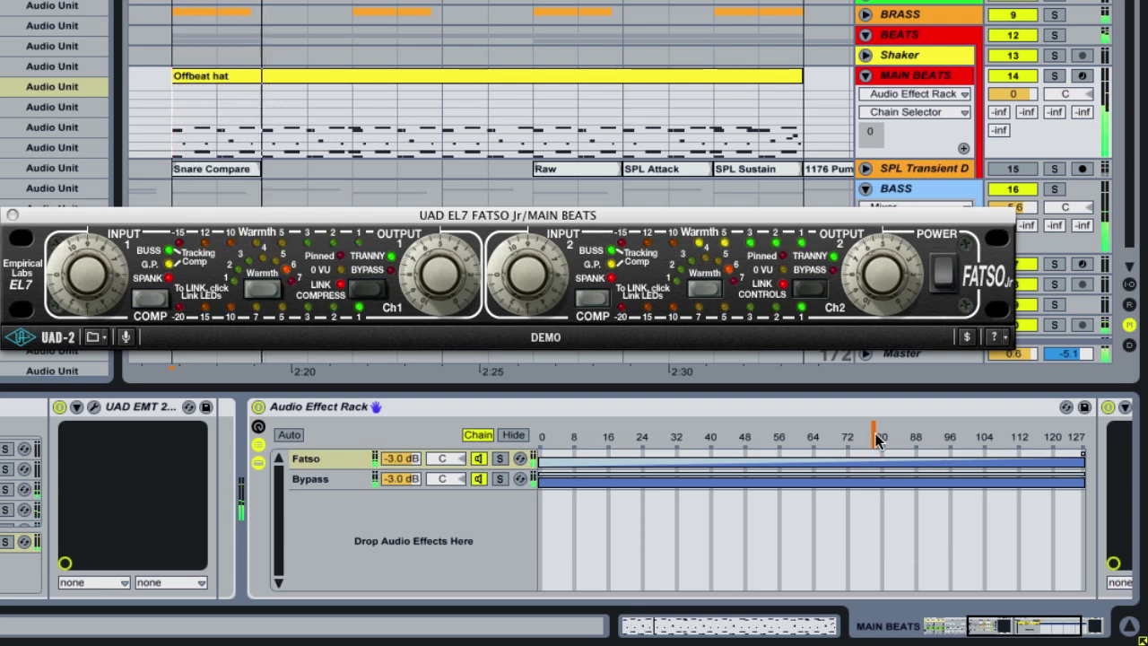
mouse_move(876, 438)
left_mouse_down()
mouse_move(540, 438)
mouse_move(946, 438)
mouse_move(913, 437)
left_mouse_up()
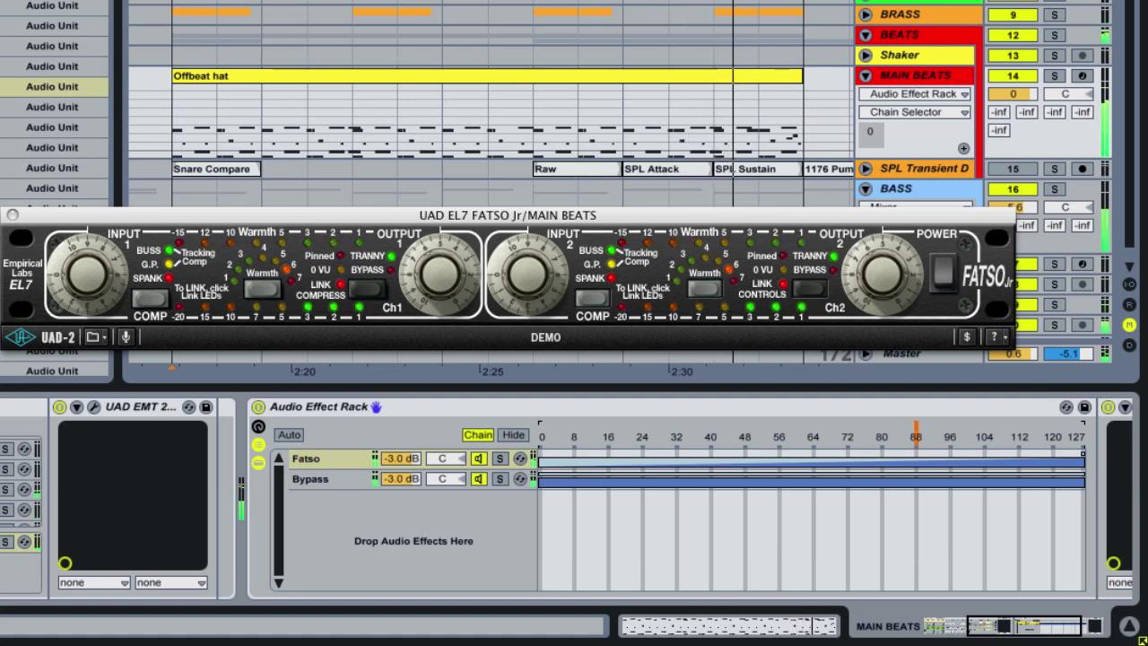
left_click(1010, 91)
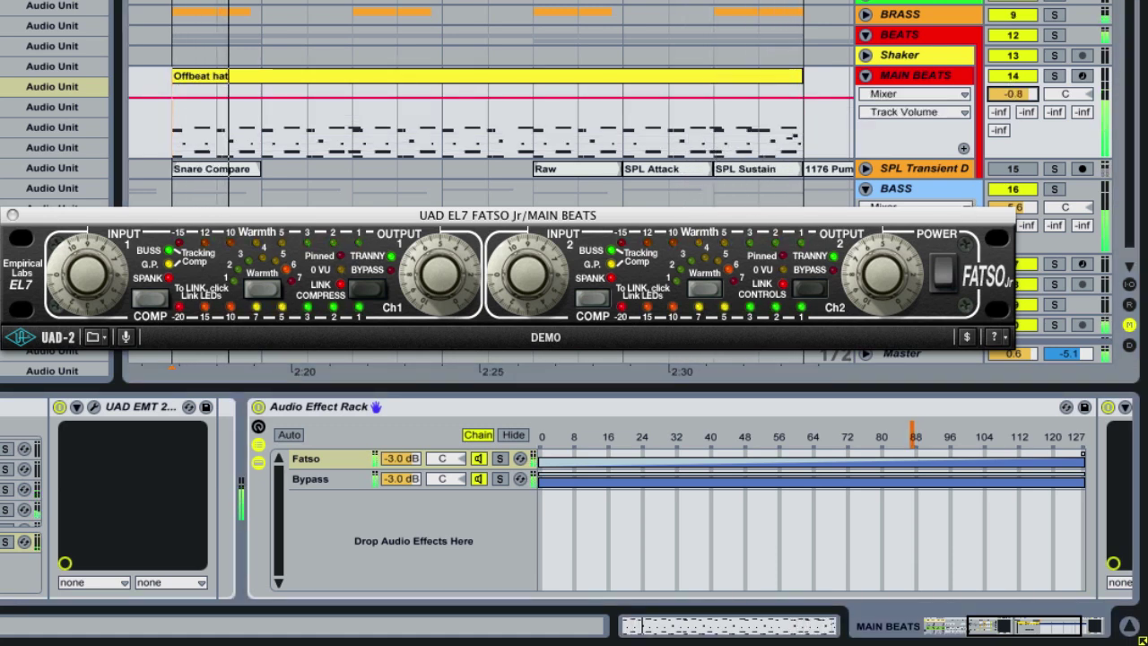
left_click_drag(1010, 91, 1013, 91)
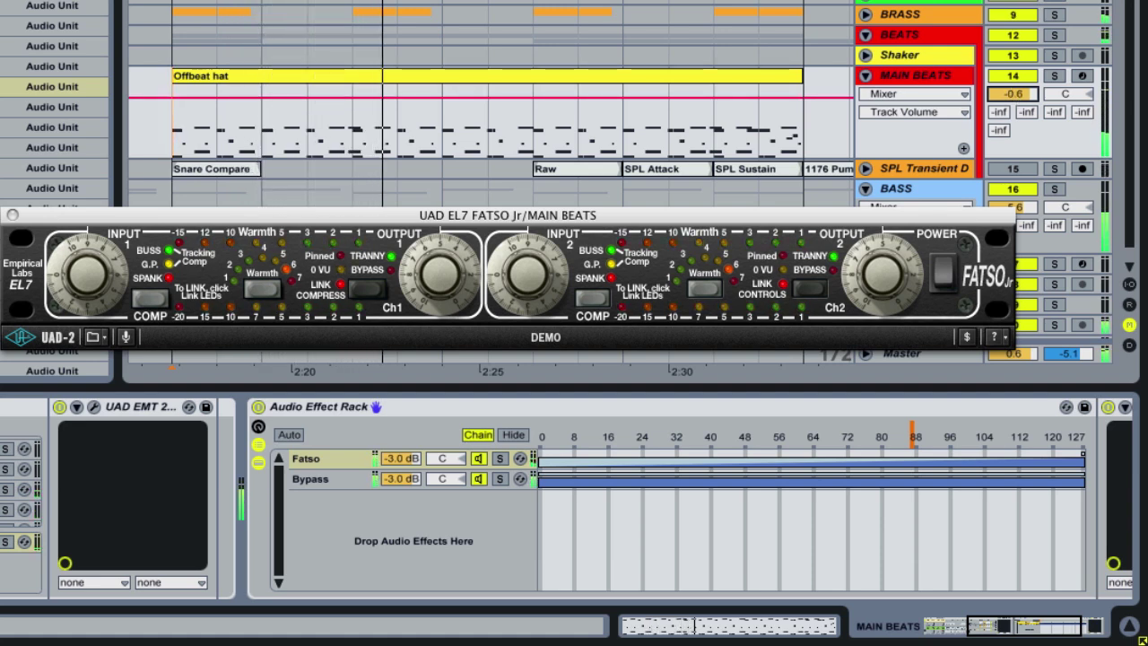